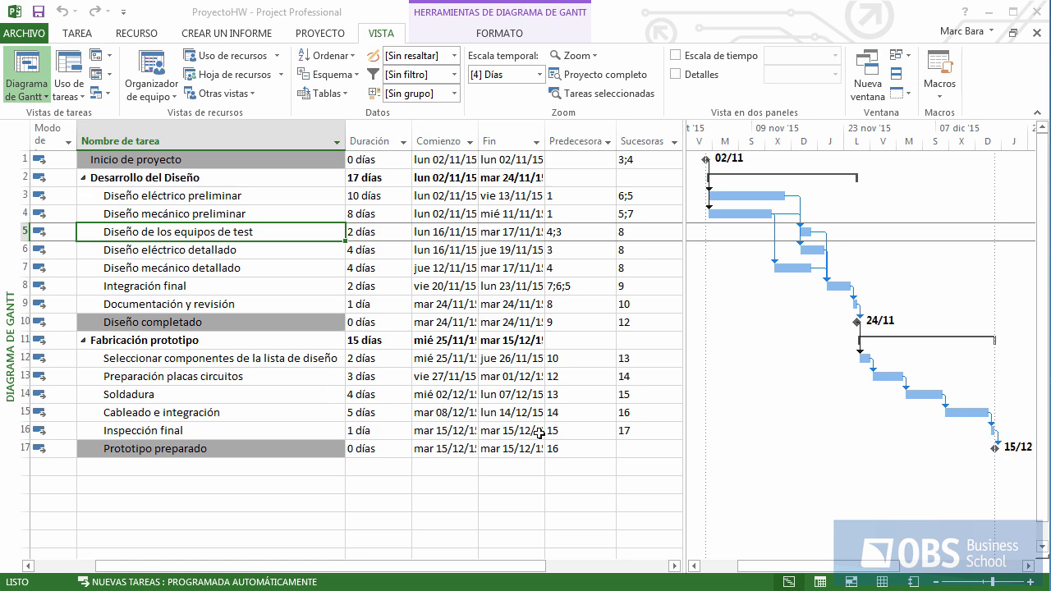
Review the task list from Inicio de proyecto to Prototipo preparado, including the whole Desarrollo del Diseño phase.
left_click(123, 160)
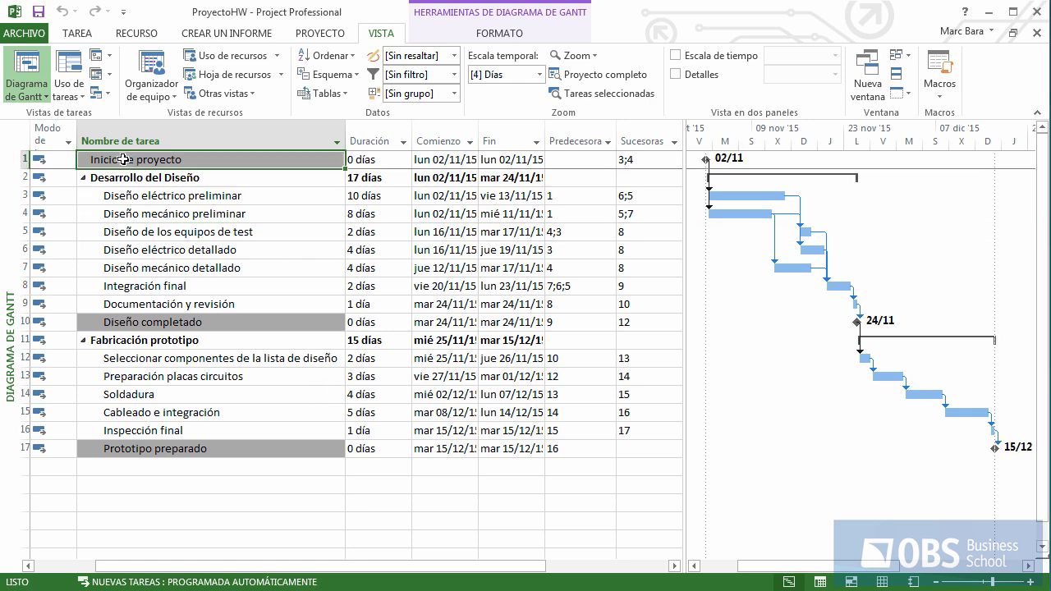
left_click_drag(124, 159, 657, 441)
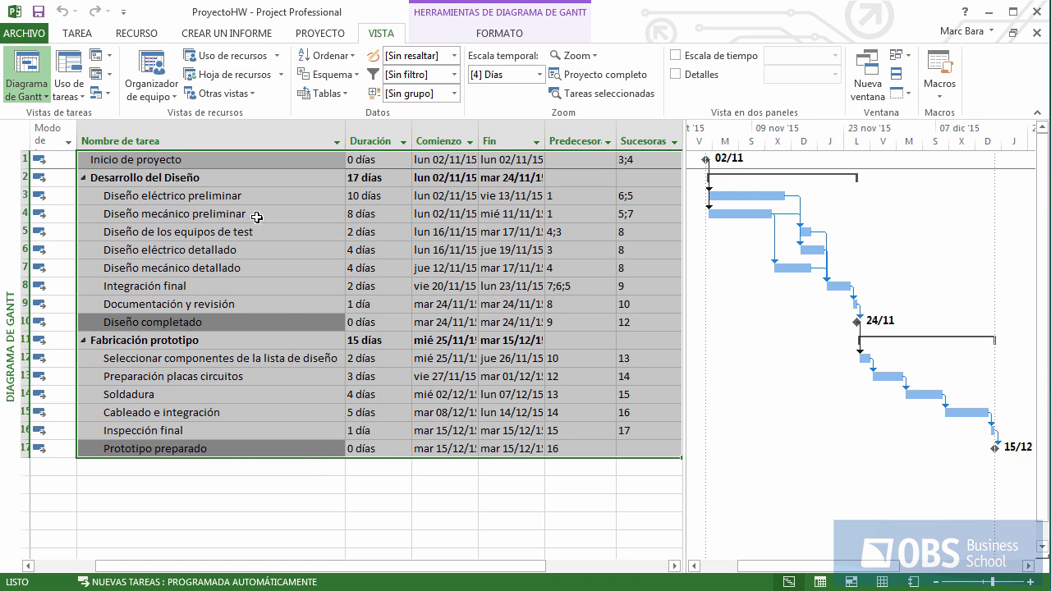
left_click(234, 182)
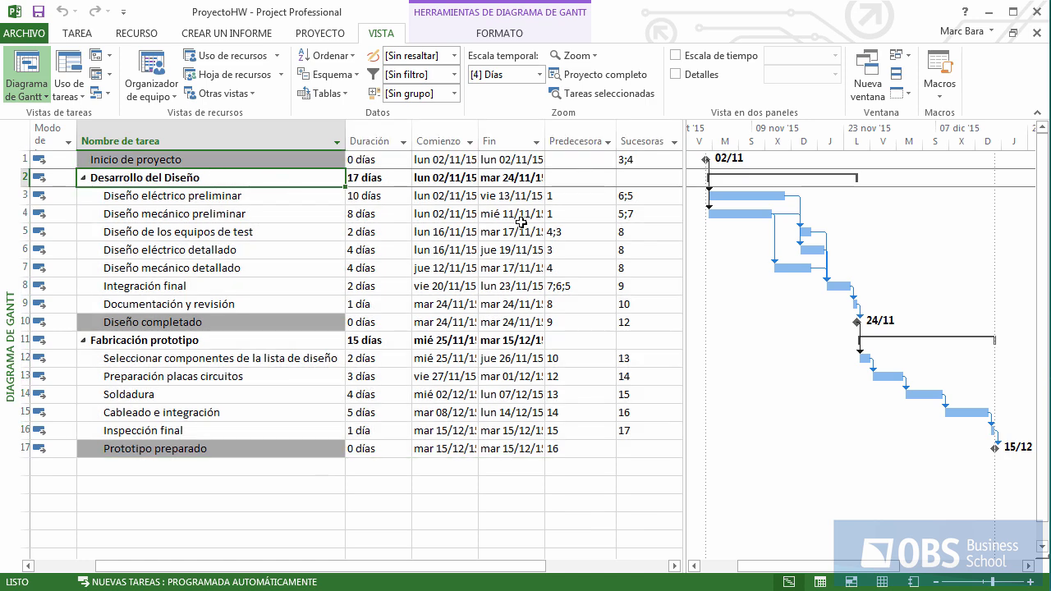
left_click(644, 321, "shift")
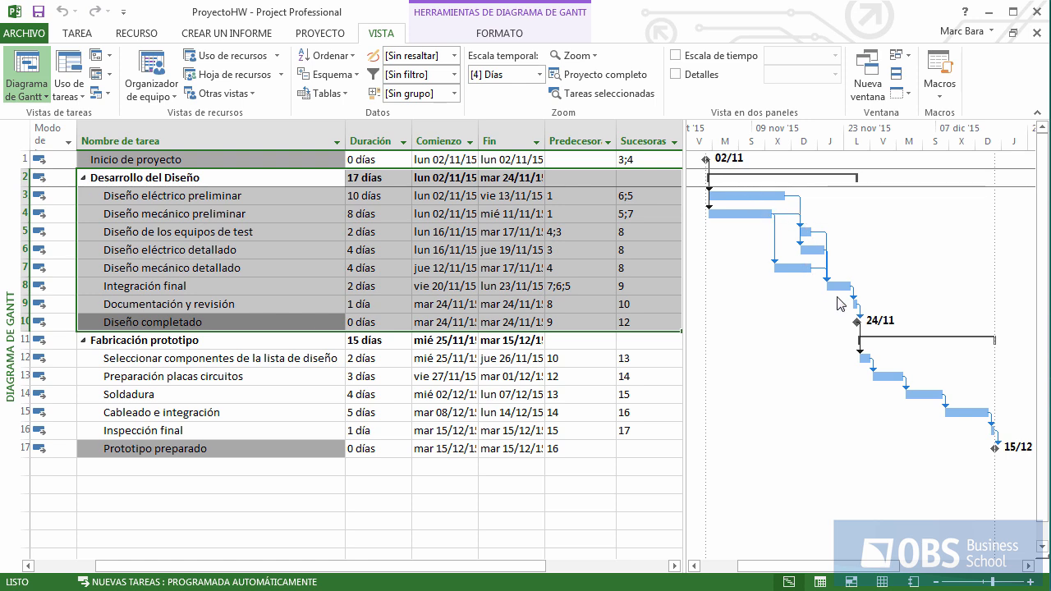
left_click(257, 194)
left_click(271, 214)
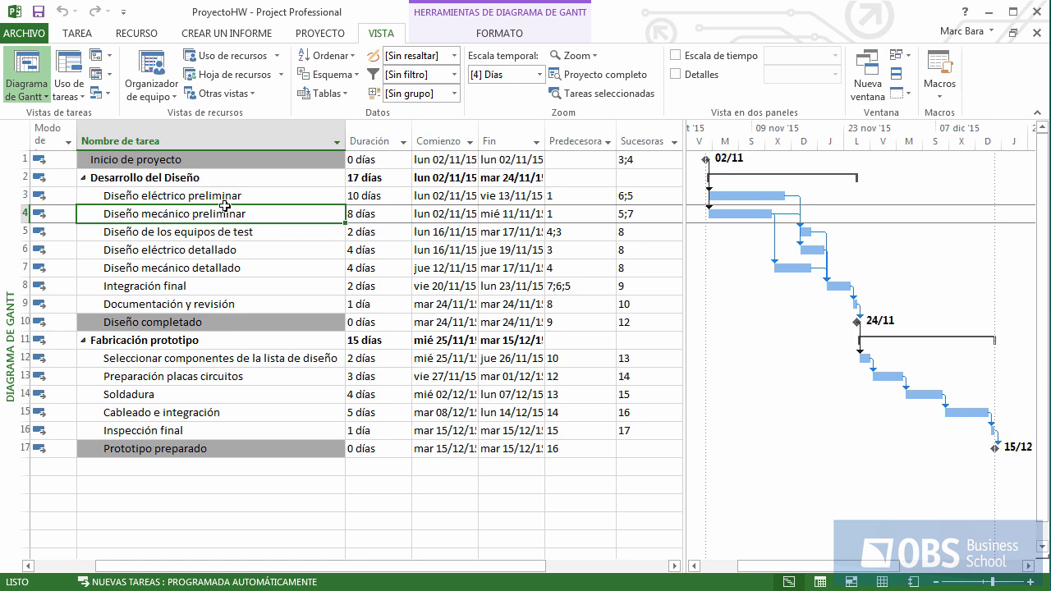
left_click(247, 448)
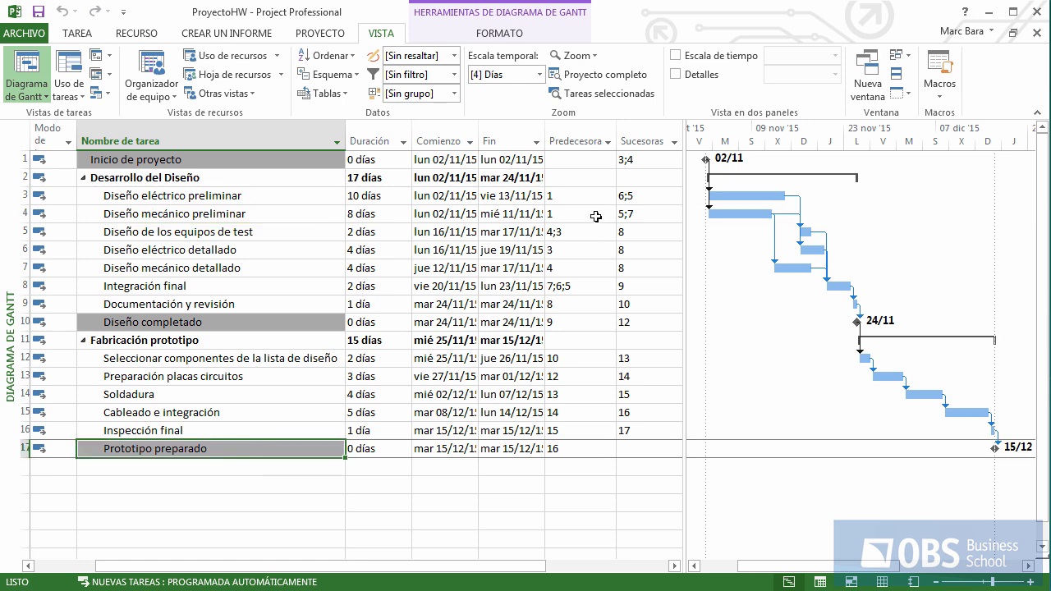
left_click(231, 165)
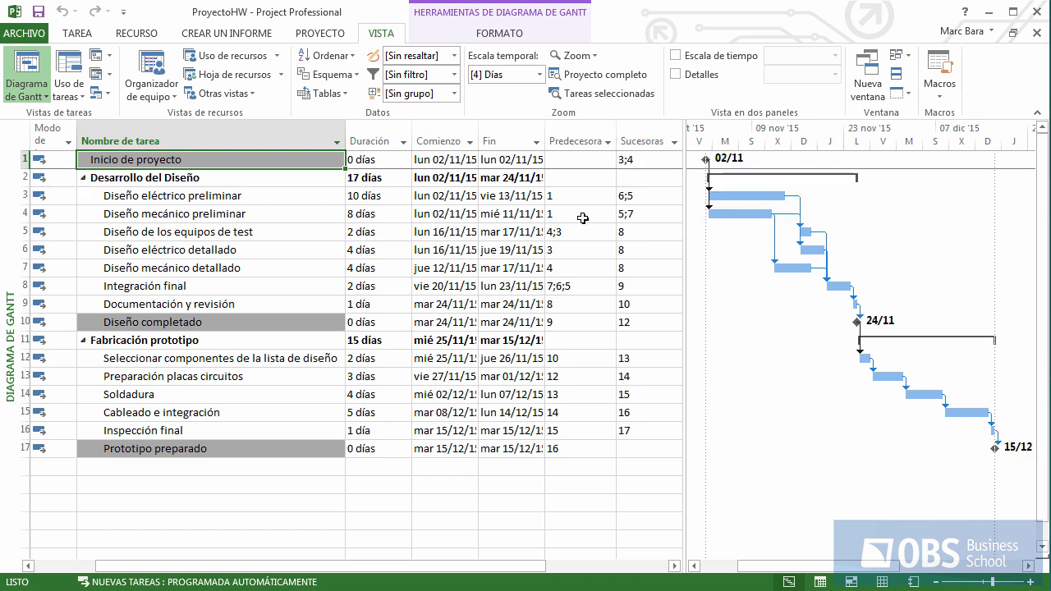
Examine the predecessor and successor entries of the summary, milestone and design tasks against their links in the Gantt chart.
left_click_drag(561, 178, 628, 178)
left_click_drag(577, 337, 634, 338)
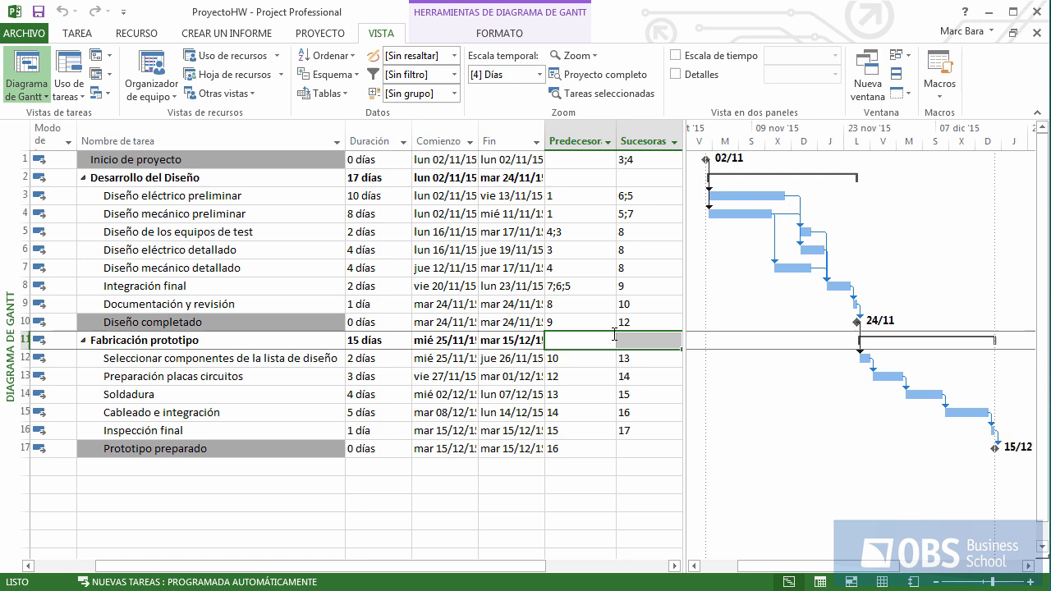
left_click(573, 161)
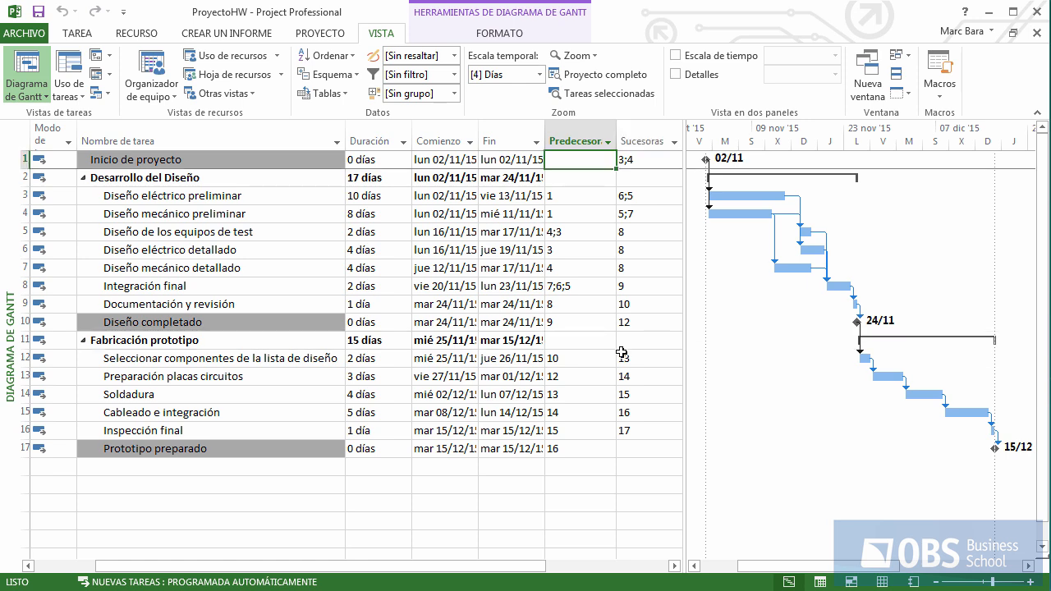
left_click(642, 450)
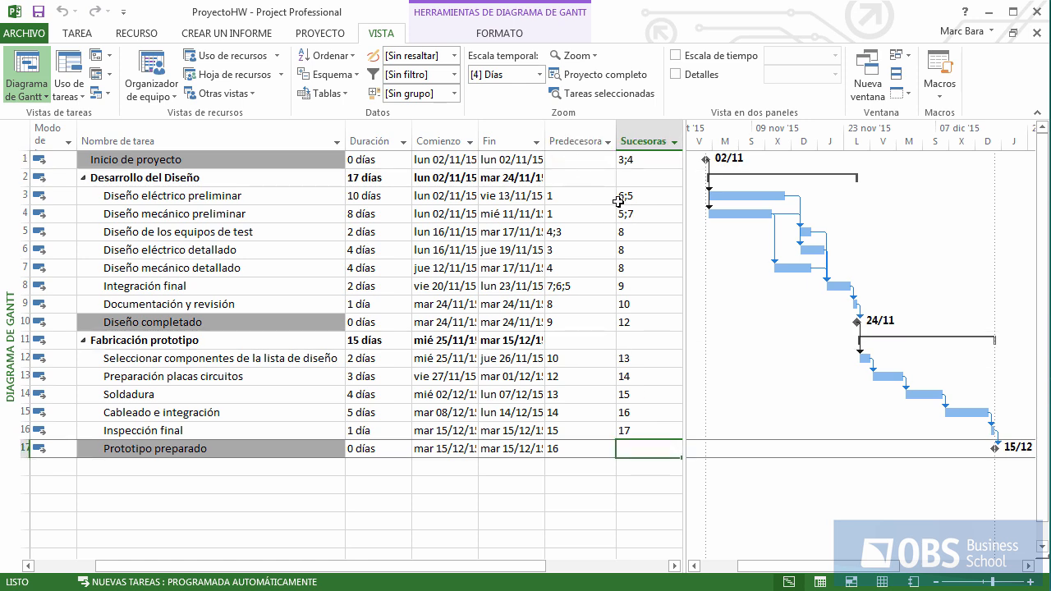
left_click(637, 271)
left_click(579, 266)
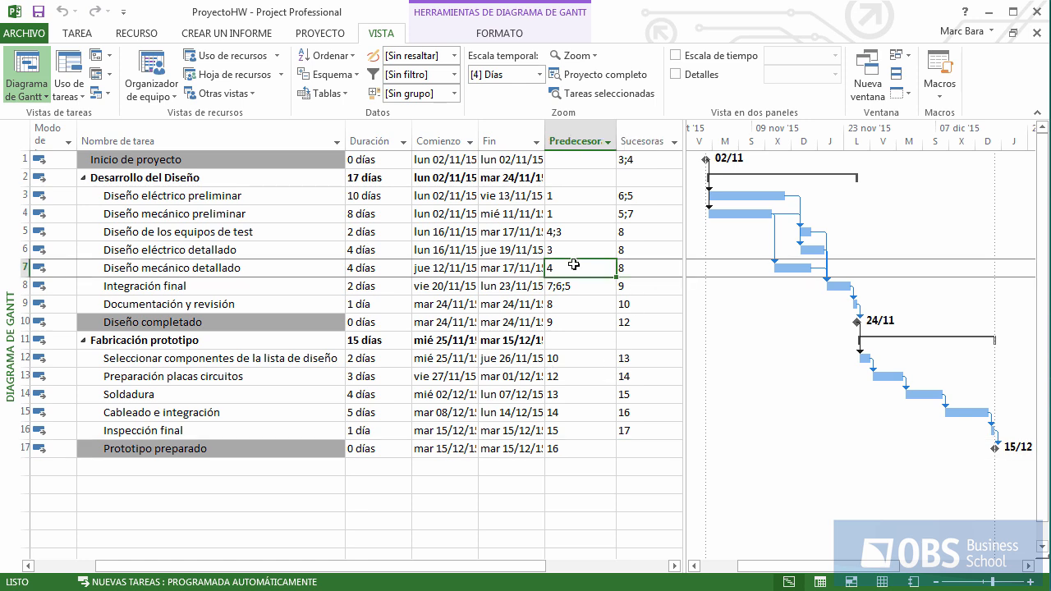
left_click(580, 287)
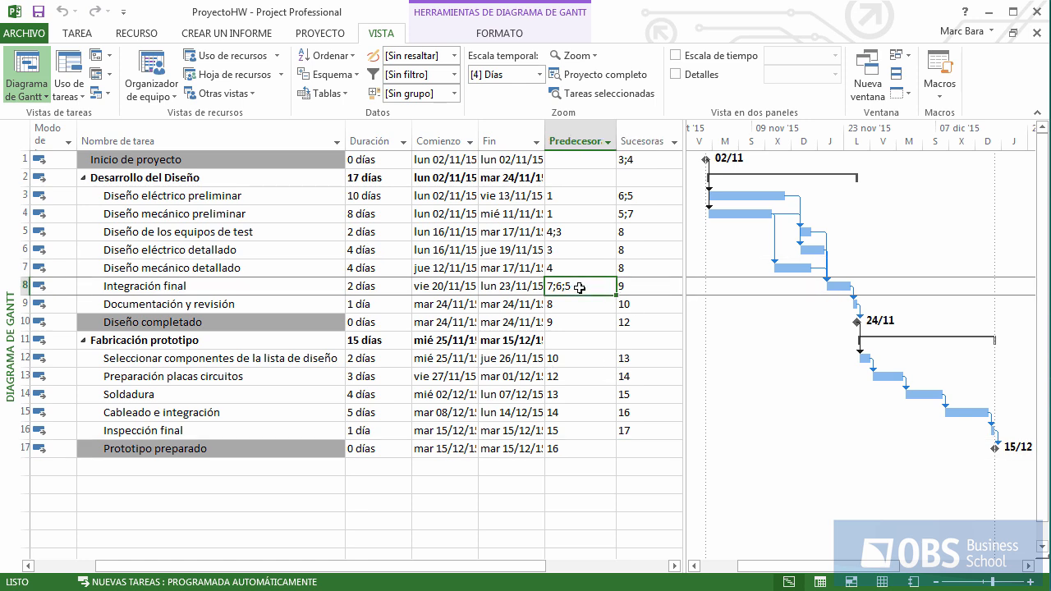
left_click(547, 467)
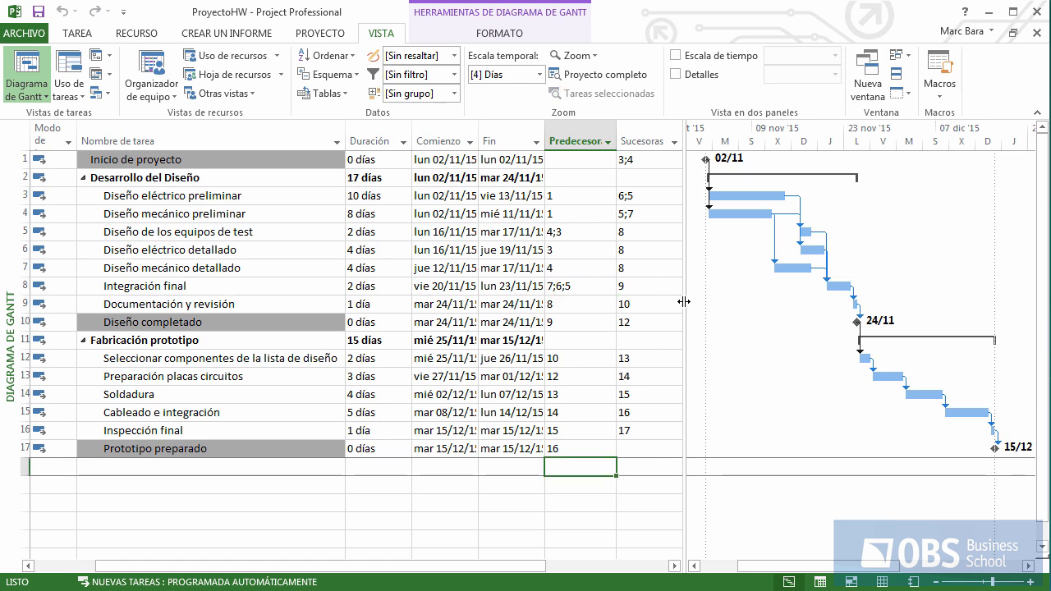
left_click_drag(684, 302, 549, 295)
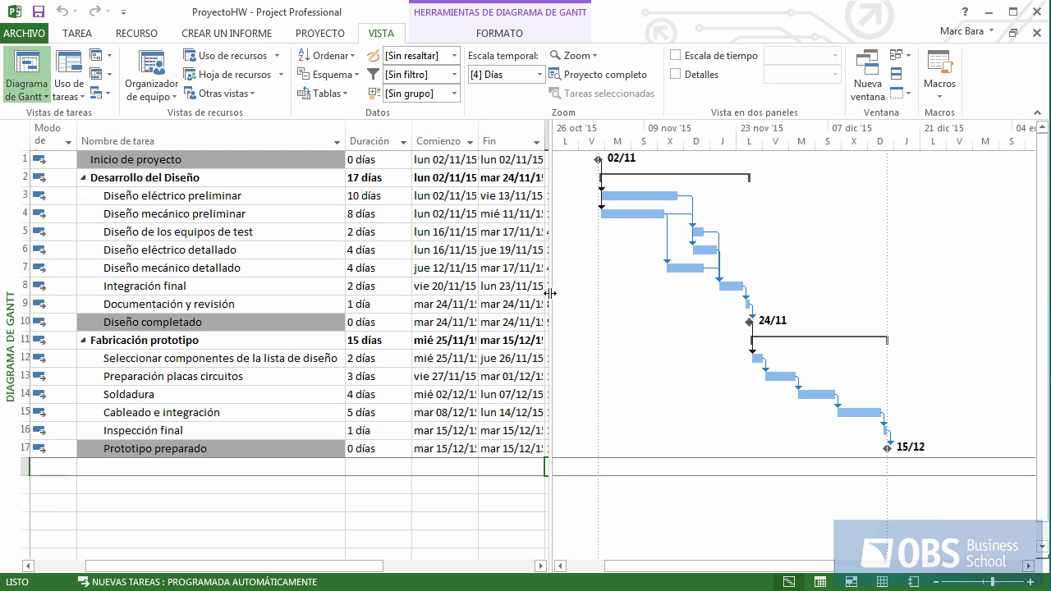
left_click_drag(549, 294, 692, 290)
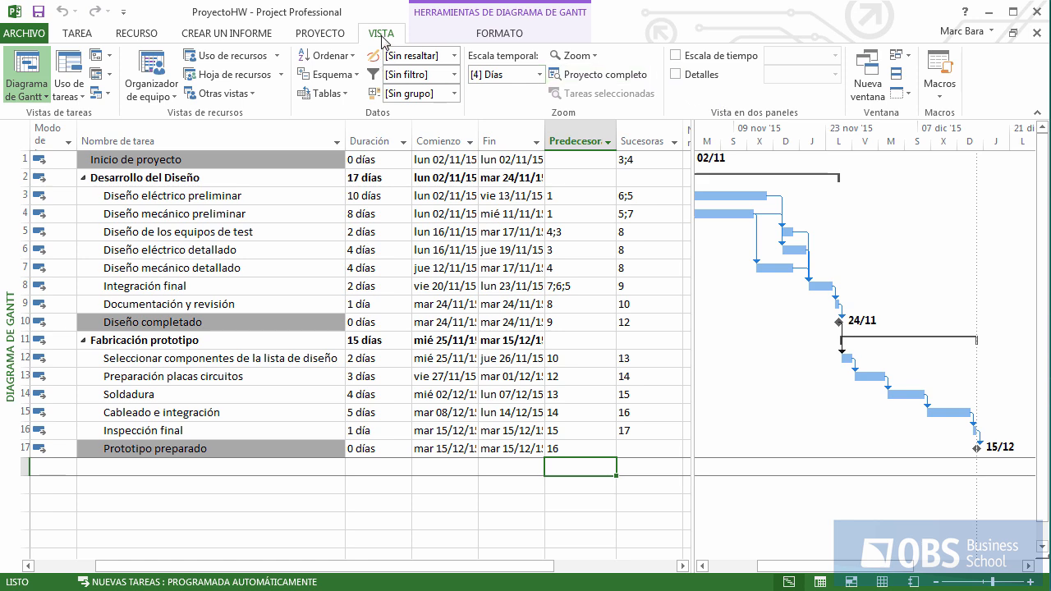
Show the task form below the Gantt chart with predecessor and successor details, keeping most of the height for the task list.
left_click(675, 76)
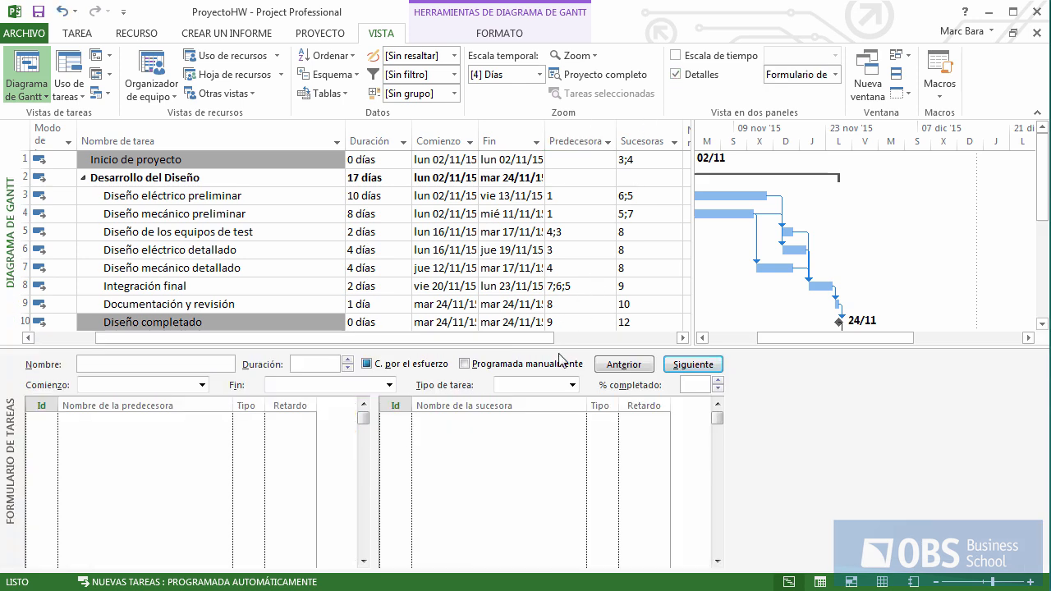
left_click_drag(558, 345, 564, 425)
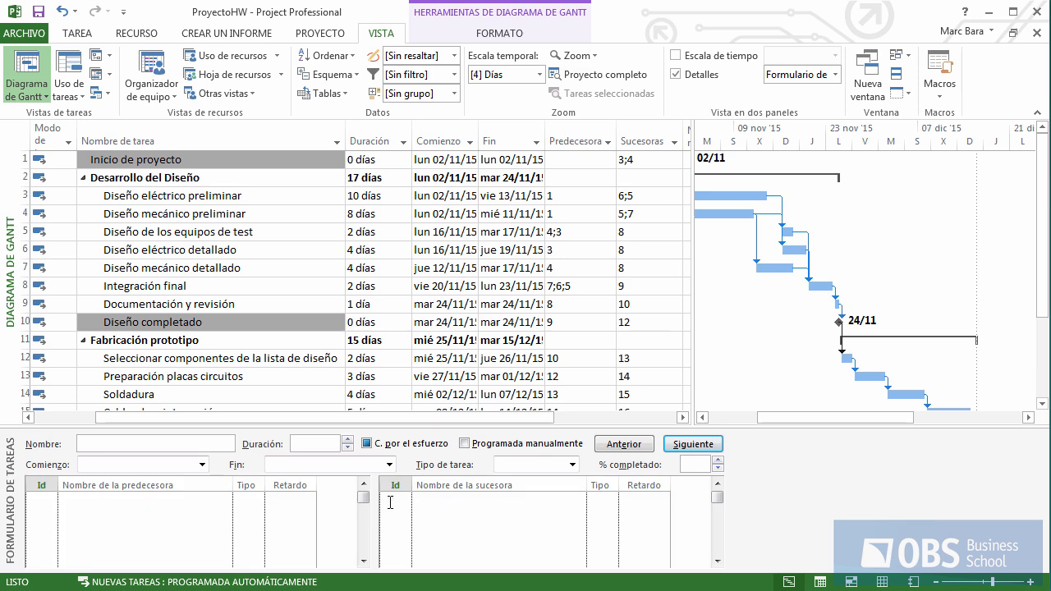
right_click(479, 514)
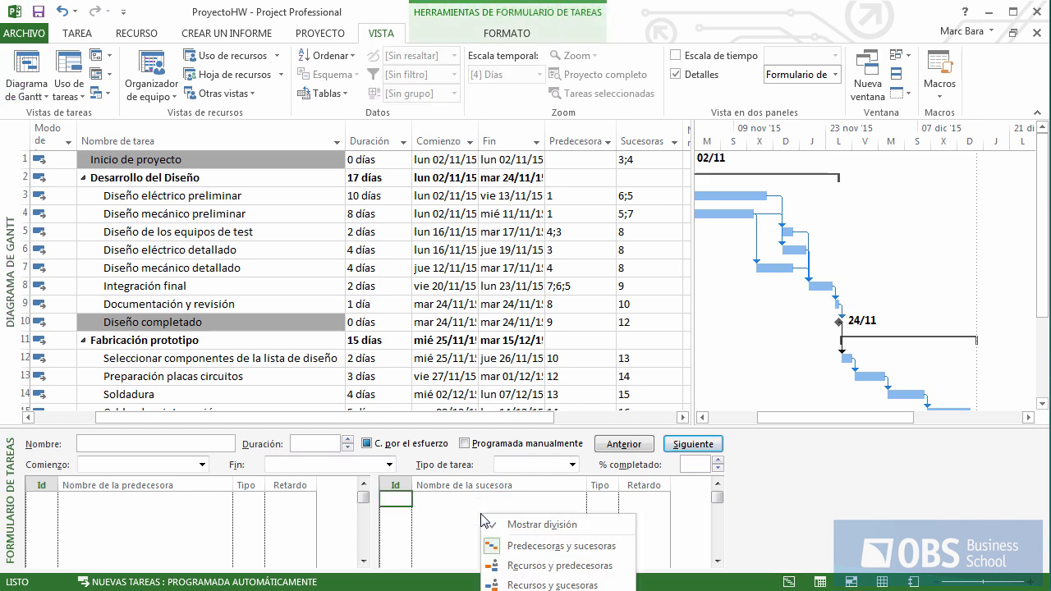
left_click(538, 428)
left_click_drag(538, 428, 538, 292)
right_click(509, 384)
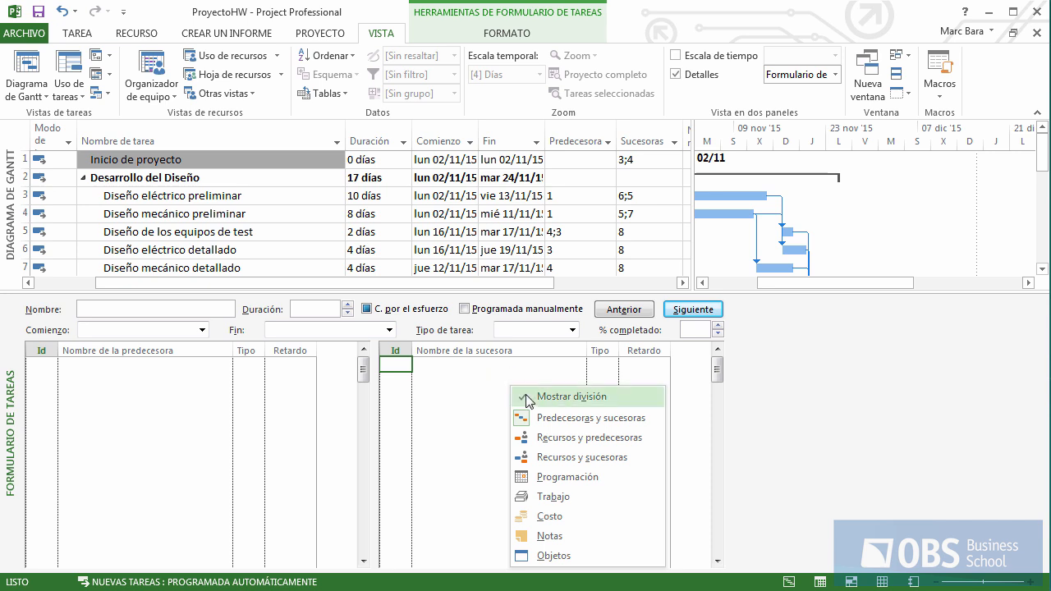
left_click(597, 419)
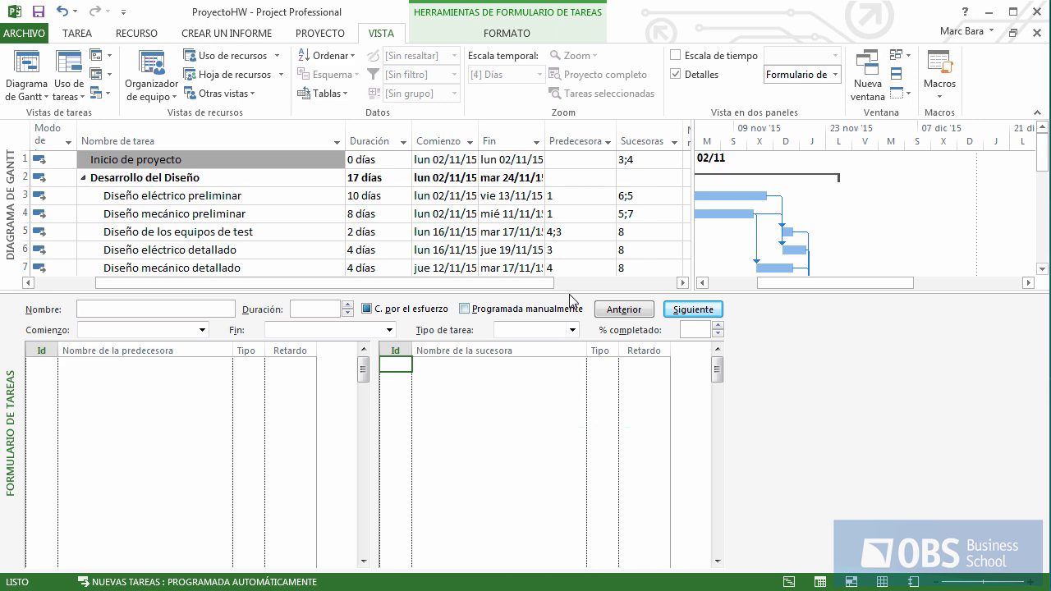
left_click_drag(568, 292, 581, 429)
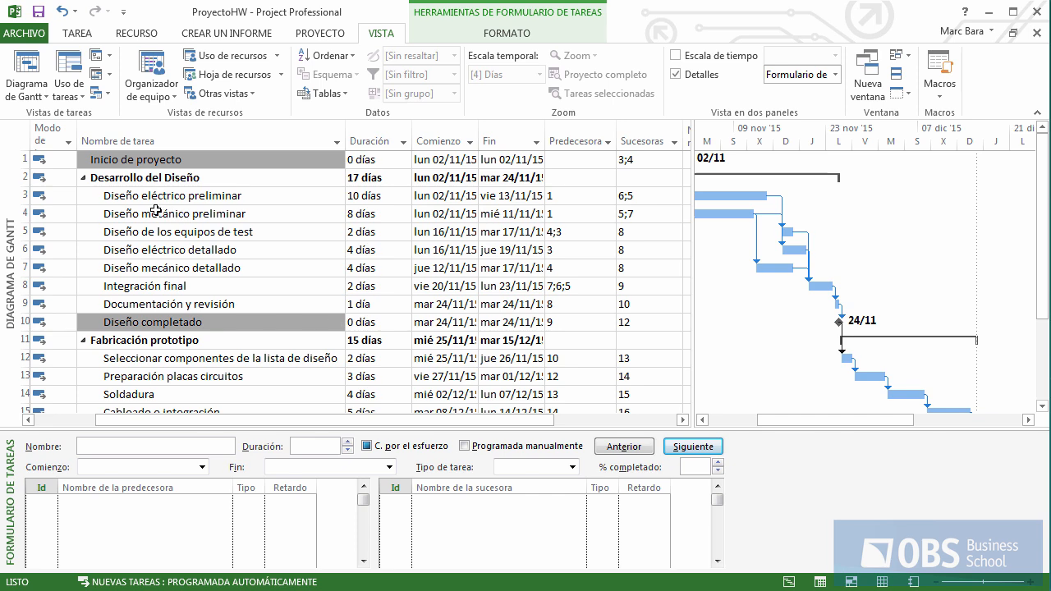
Check the links of Diseño mecánico preliminar and Diseño de los equipos de test in the task form and a widened Gantt chart.
left_click(310, 218)
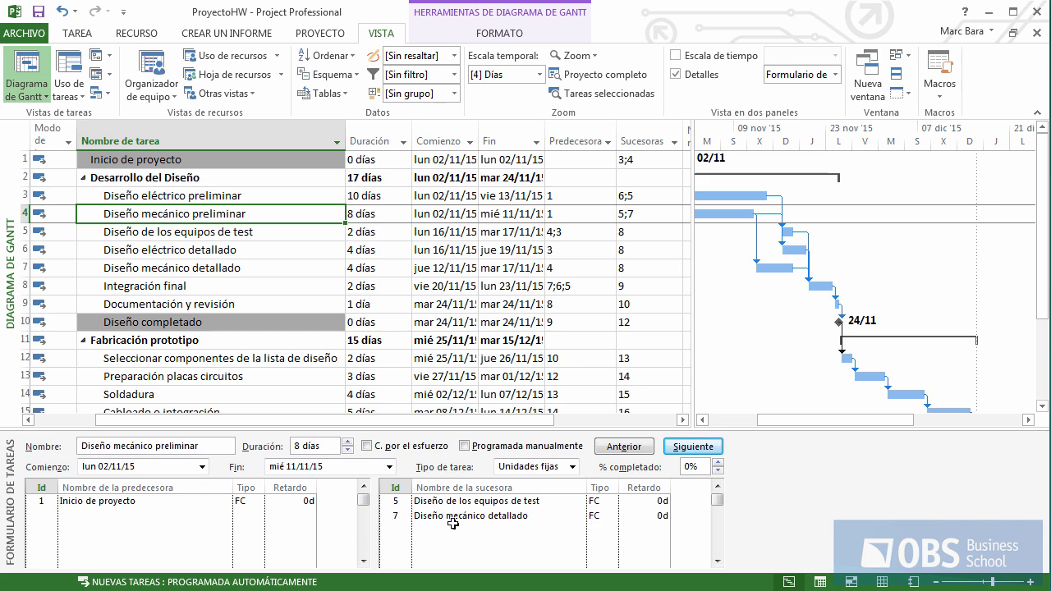
left_click(317, 234)
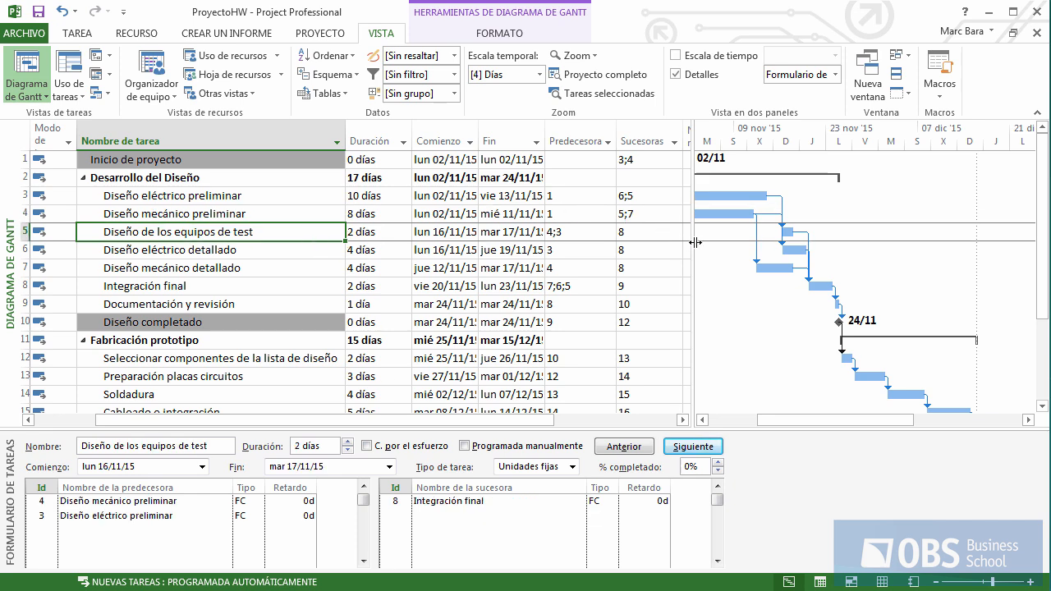
left_click_drag(691, 239, 553, 243)
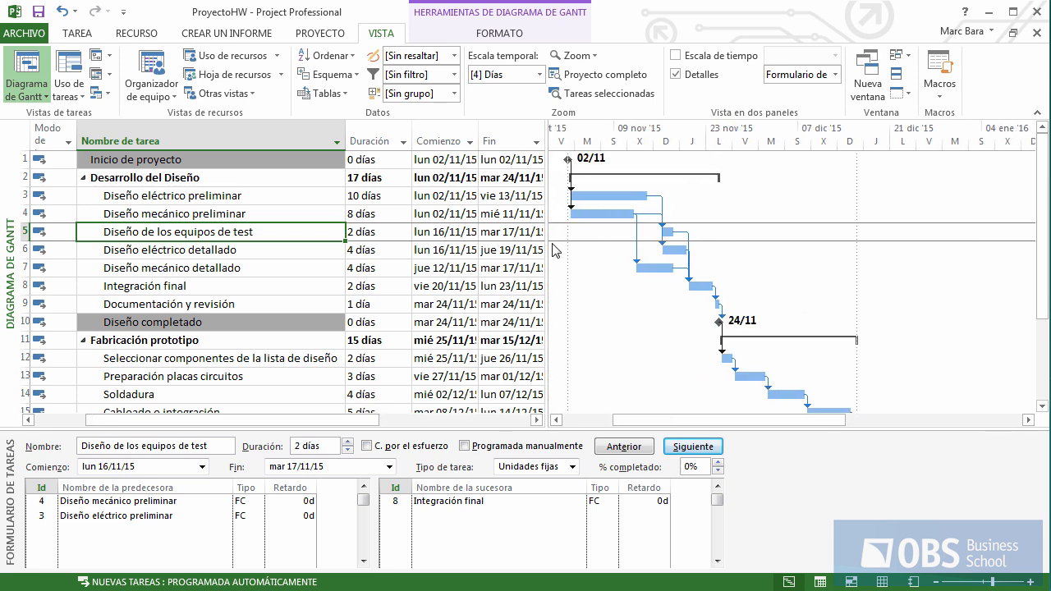
left_click(1031, 582)
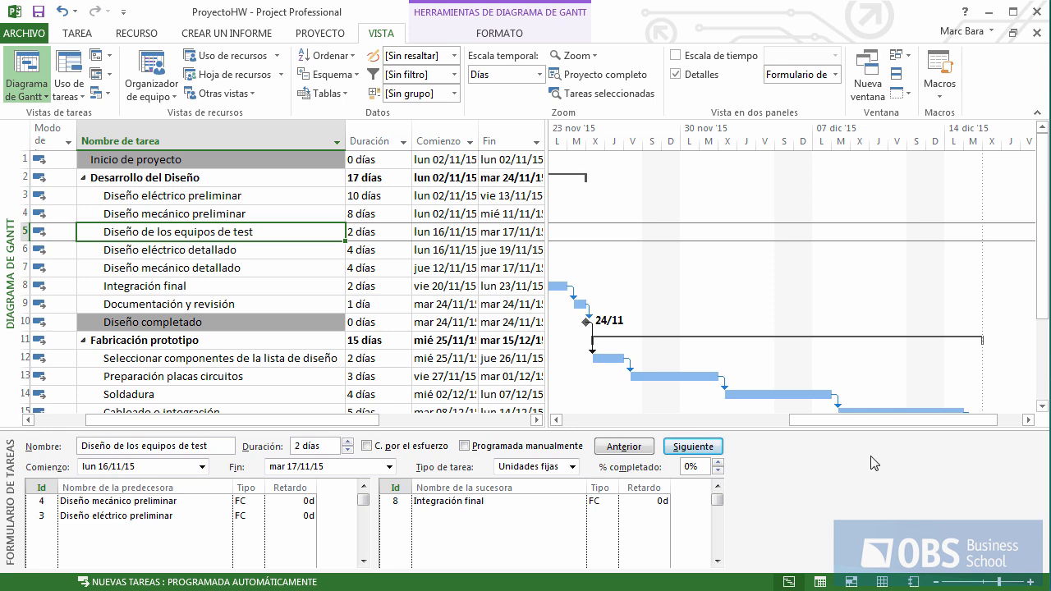
left_click_drag(856, 425, 751, 424)
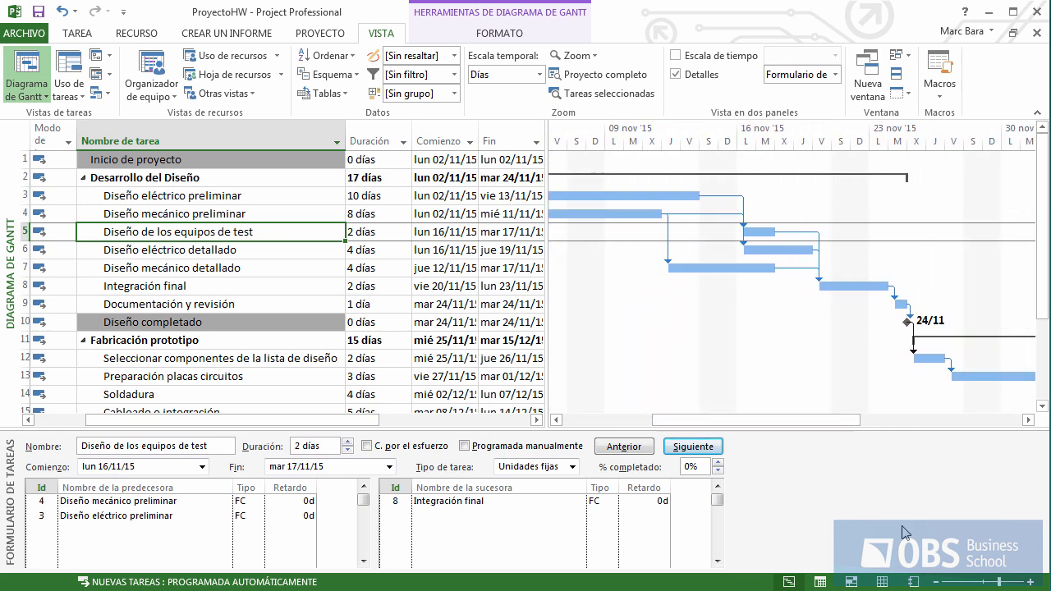
left_click(936, 582)
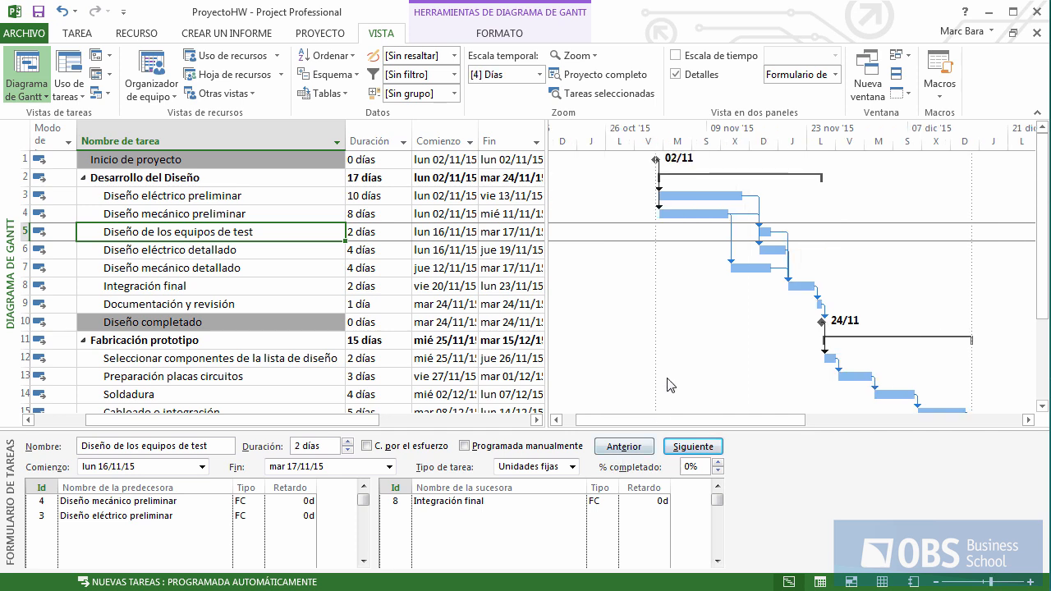
Review the tasks of the Fabricación prototipo phase, including the links of Soldadura and Preparación placas circuitos.
scroll(1044, 306, "down", 2)
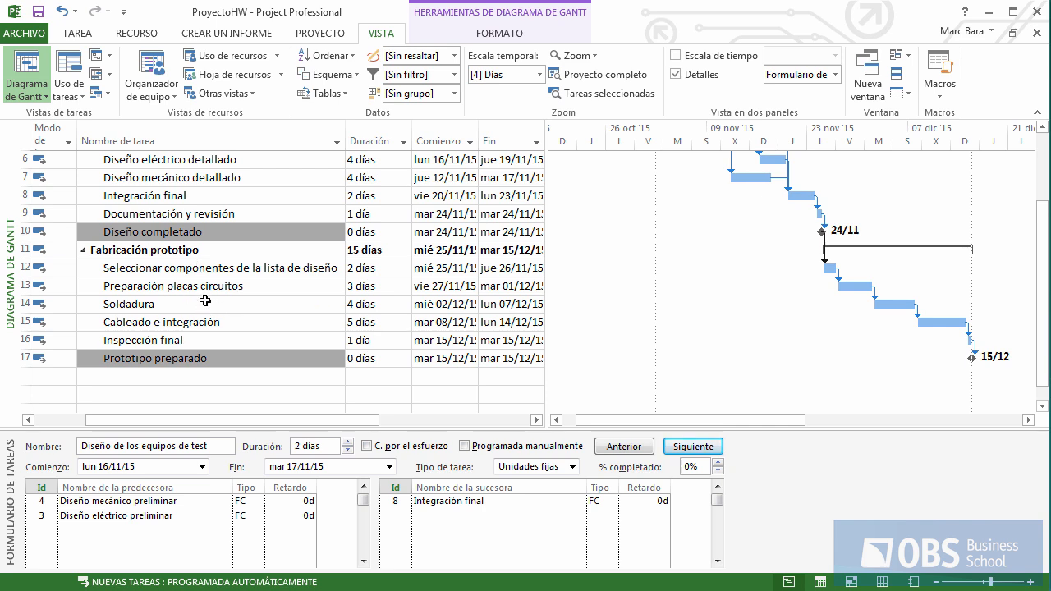
left_click_drag(207, 253, 209, 352)
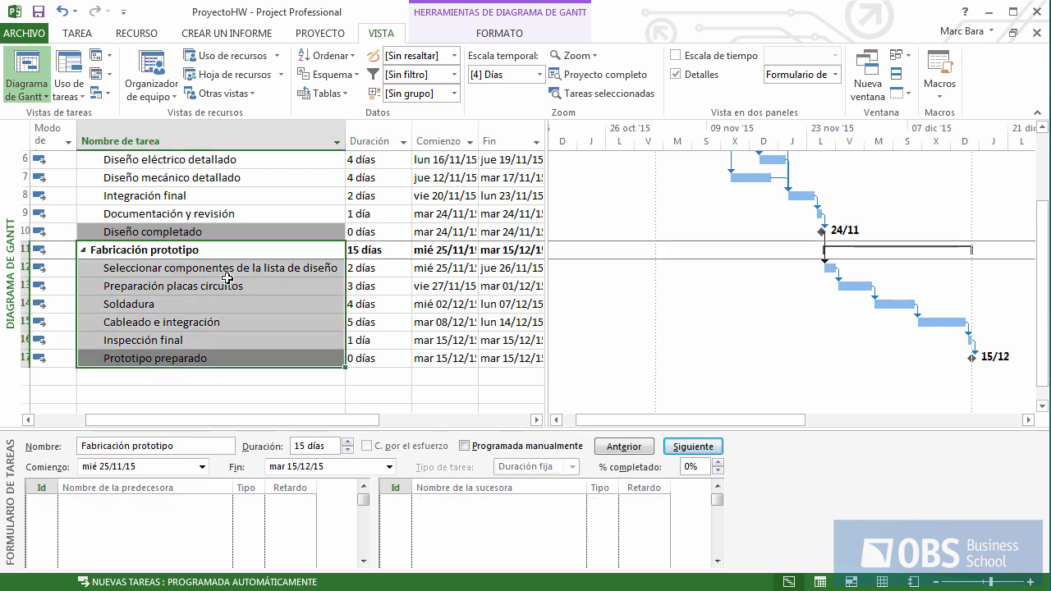
left_click_drag(228, 268, 226, 348)
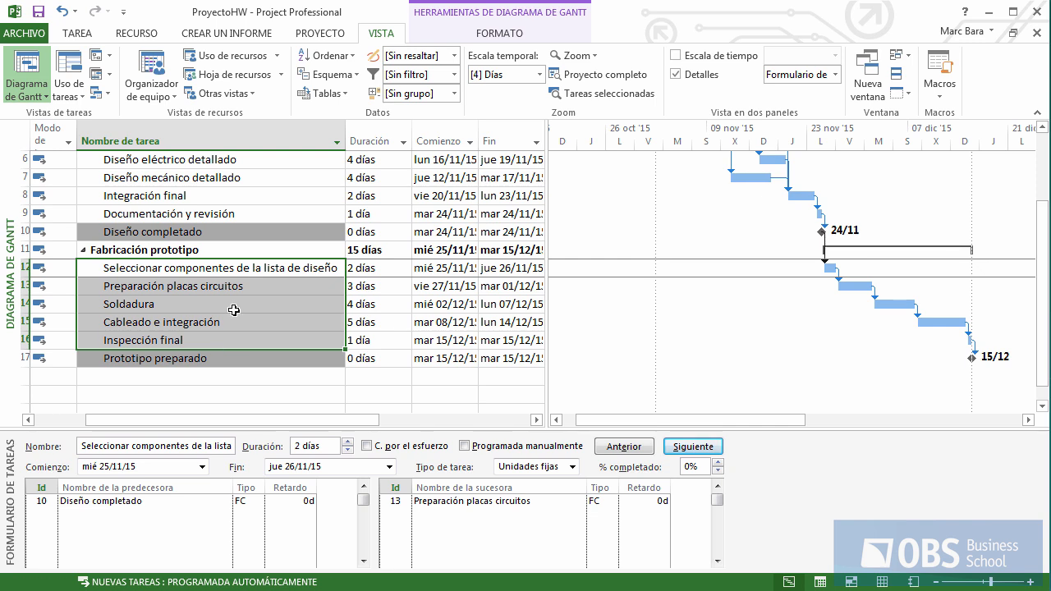
left_click(234, 309)
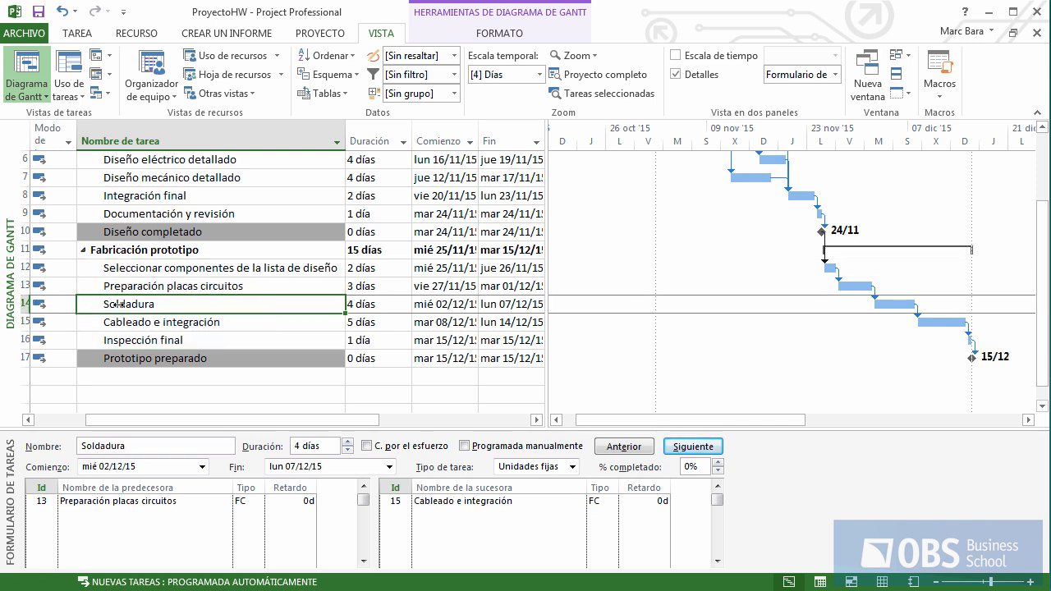
left_click(156, 286)
Try inserting a new task between Preparación placas circuitos and Soldadura, and undo the insertion.
left_click(155, 303)
right_click(145, 303)
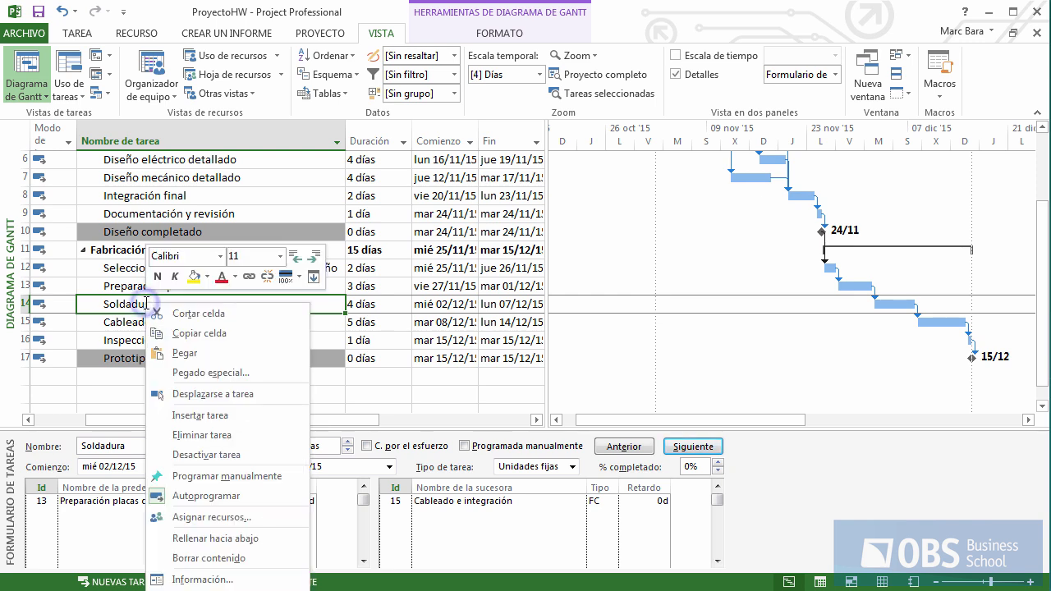
left_click(226, 415)
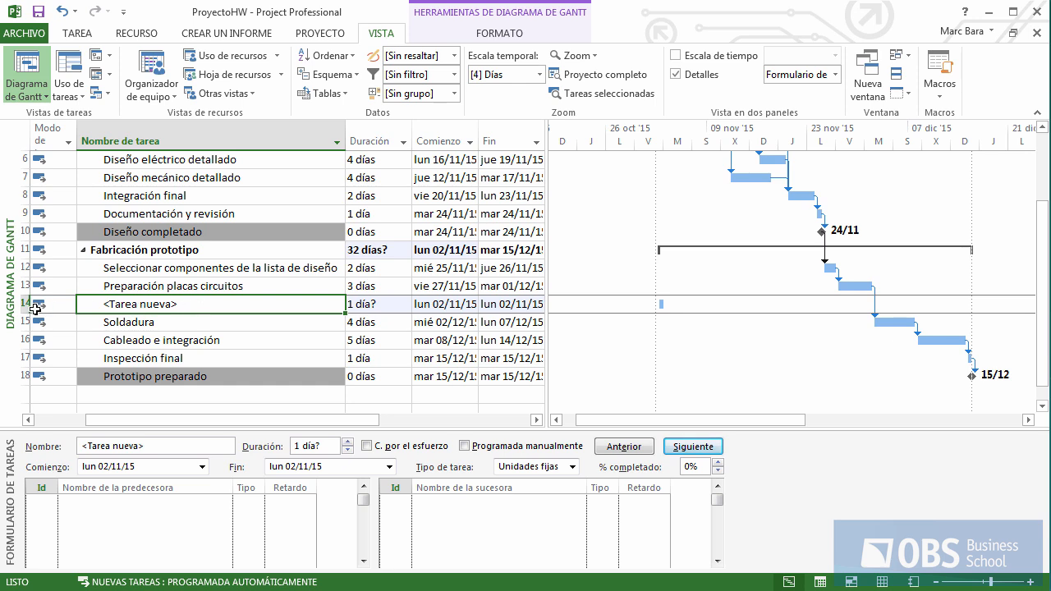
left_click(63, 12)
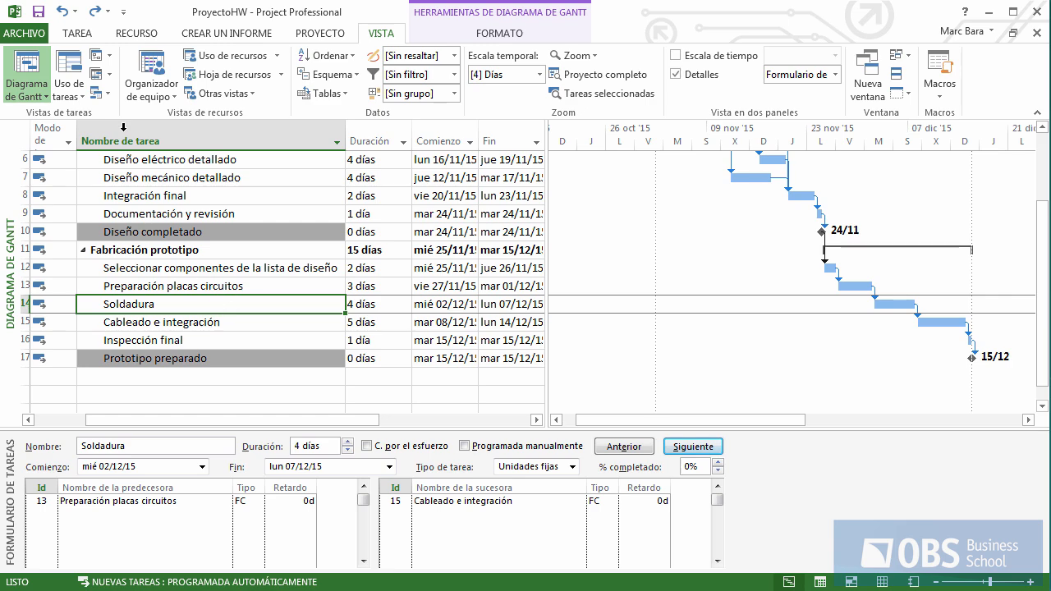
Enable automatic linking of inserted or moved tasks in the scheduling options for ProyectoHW.
left_click(24, 34)
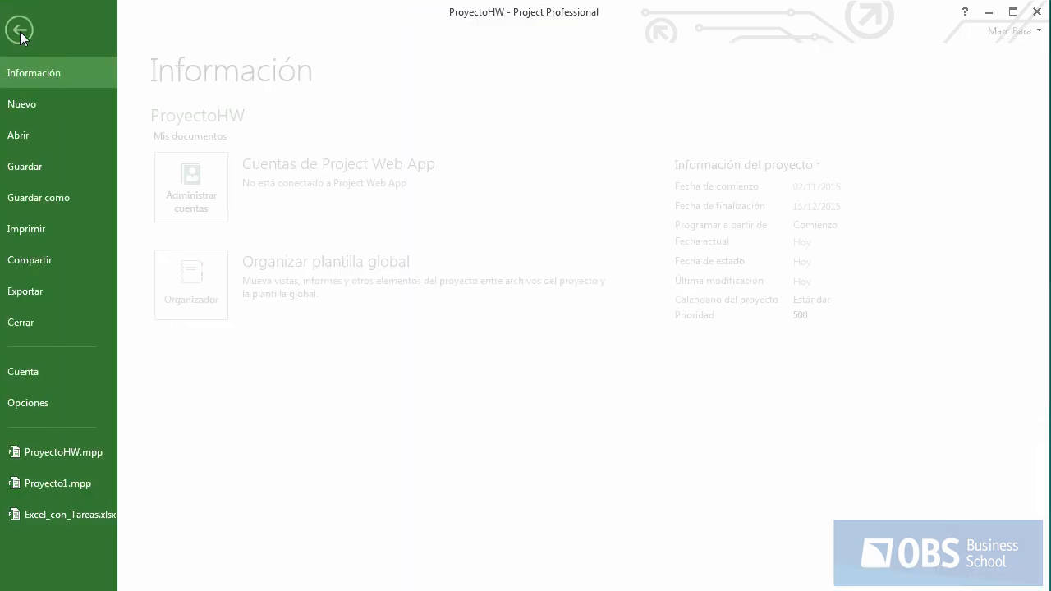
left_click(56, 403)
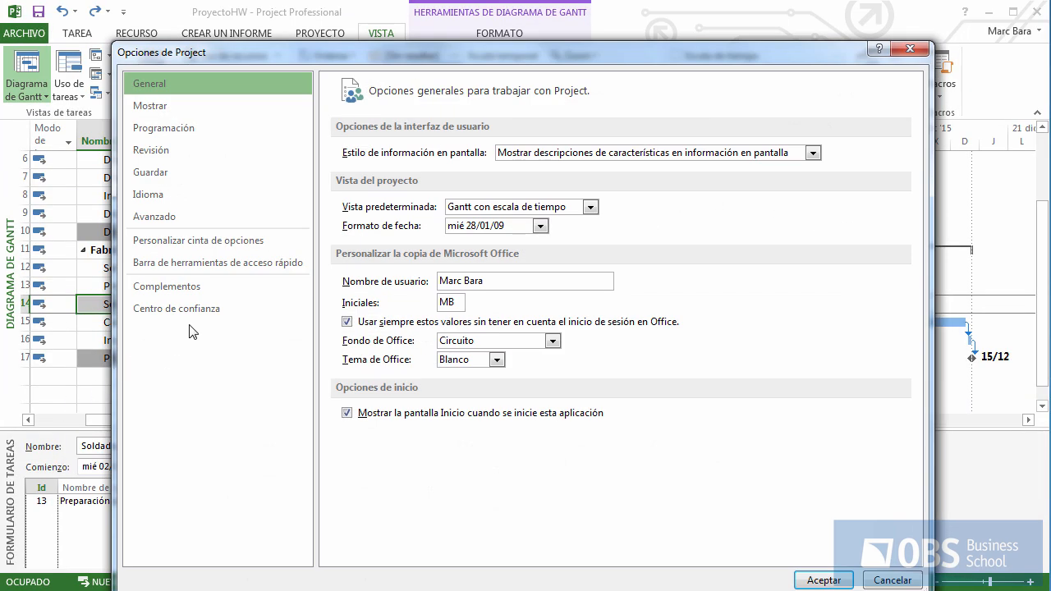
left_click(179, 131)
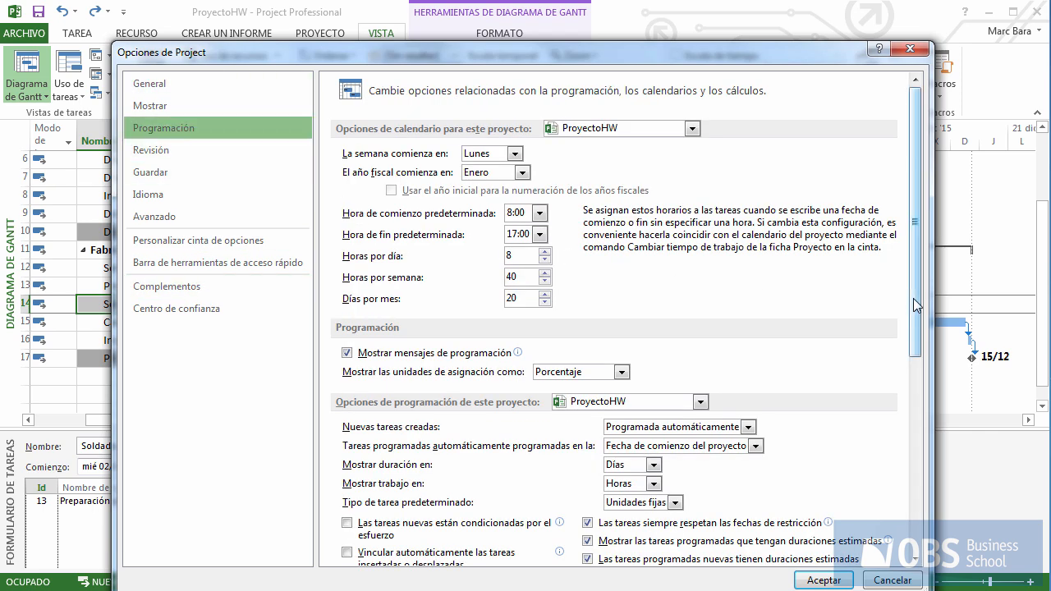
left_click_drag(913, 298, 920, 401)
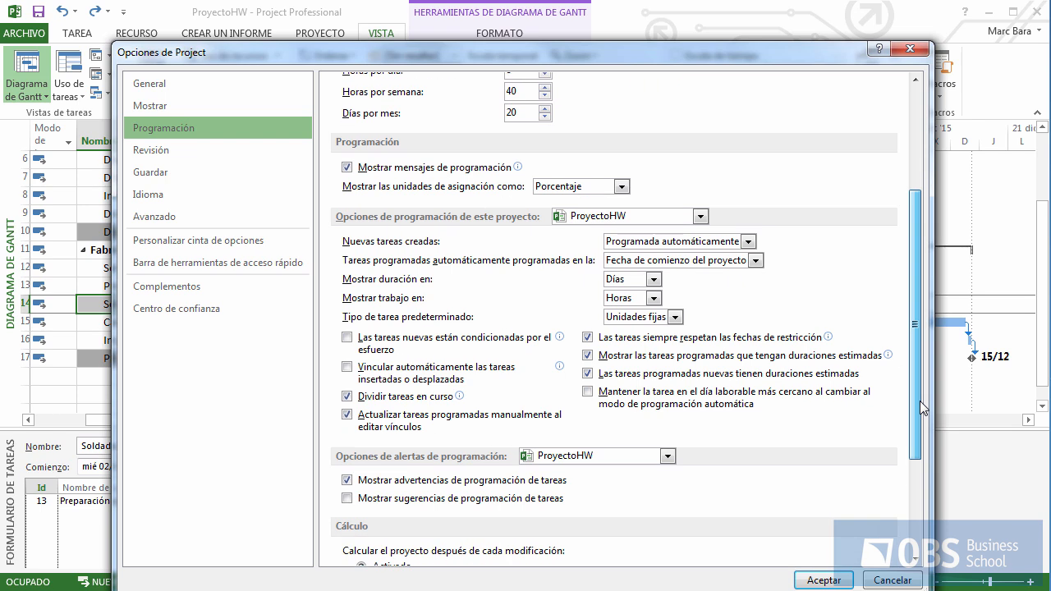
mouse_move(488, 375)
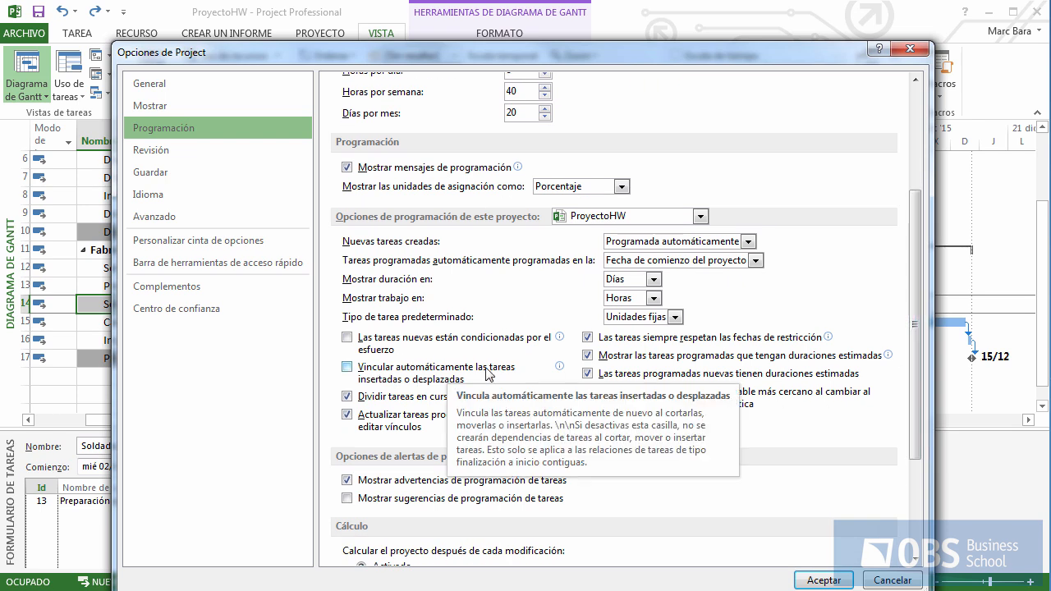
left_click(347, 367)
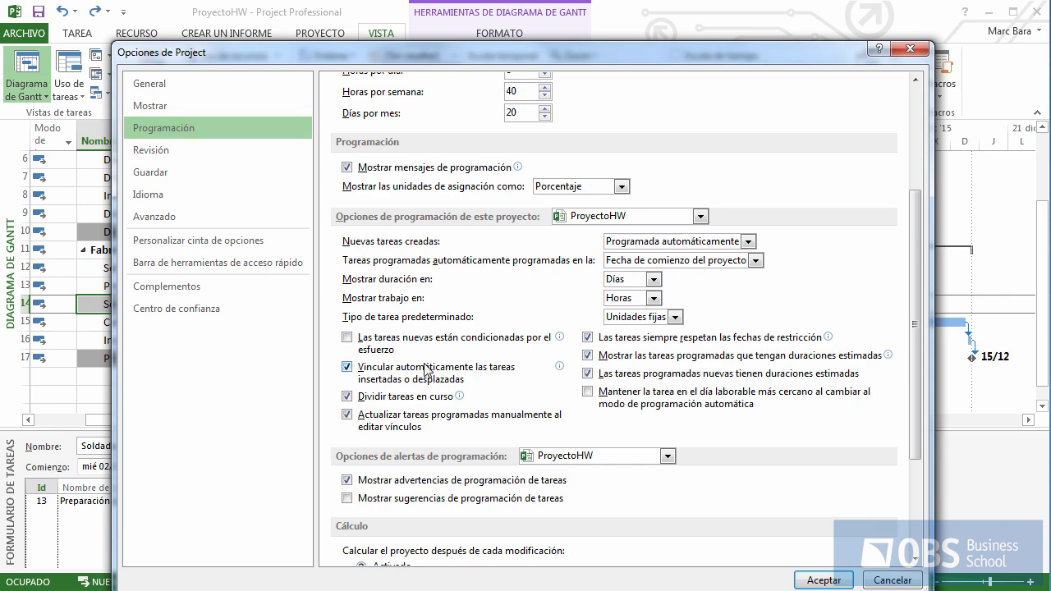
left_click(806, 575)
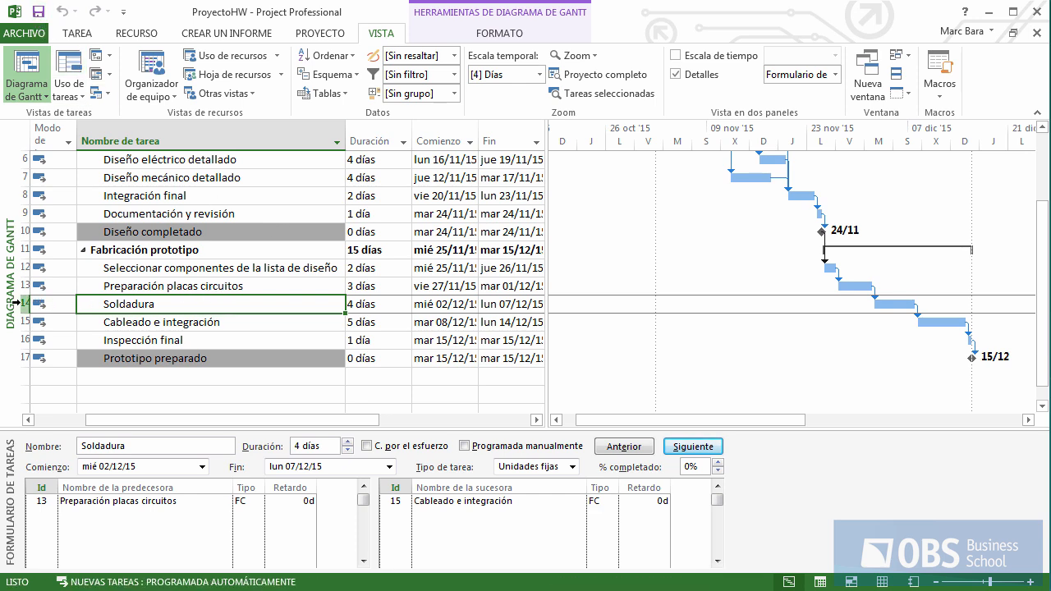
Insert a new task between Preparación placas circuitos and Soldadura in the Fabricación prototipo phase.
left_click(174, 288)
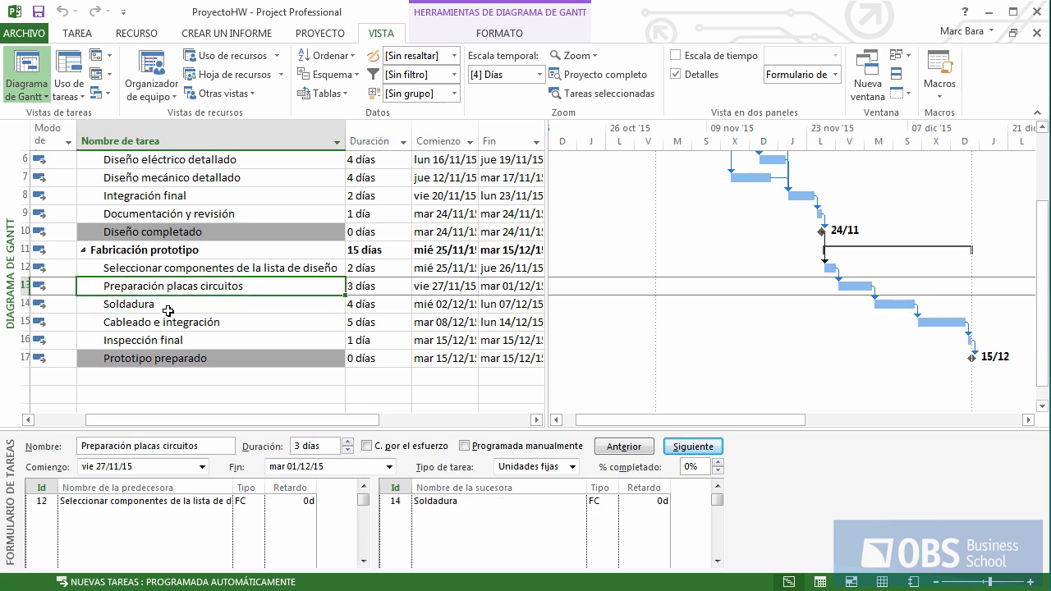
left_click(166, 306)
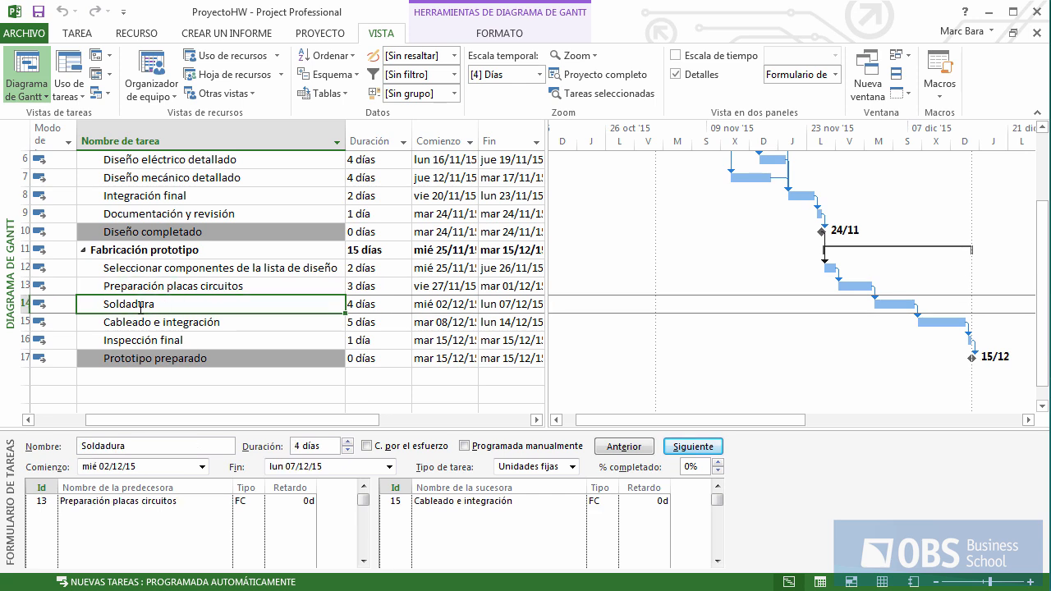
left_click(154, 287)
left_click(163, 308)
right_click(163, 305)
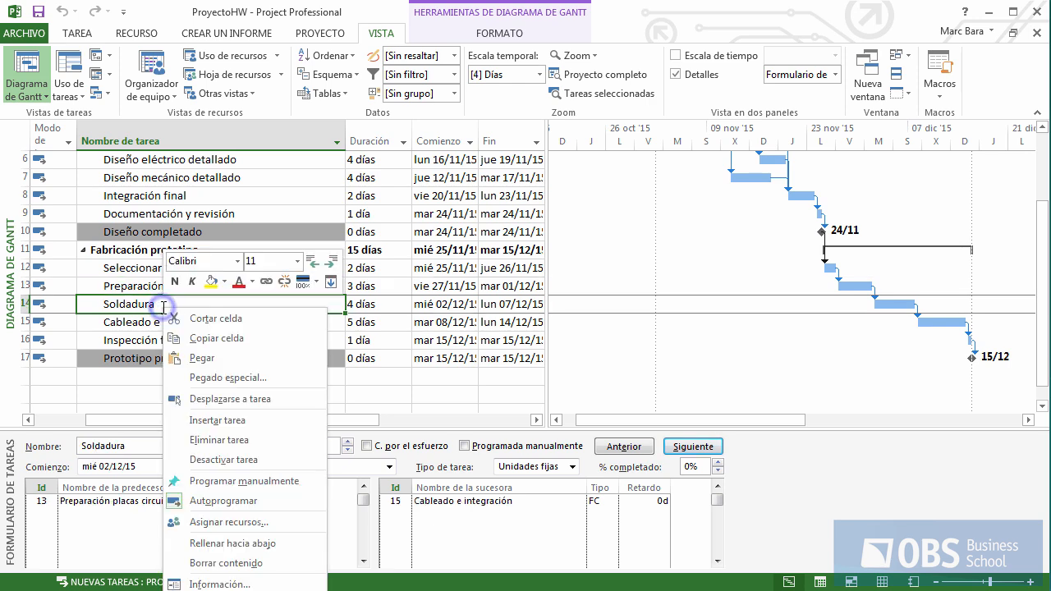
left_click(258, 421)
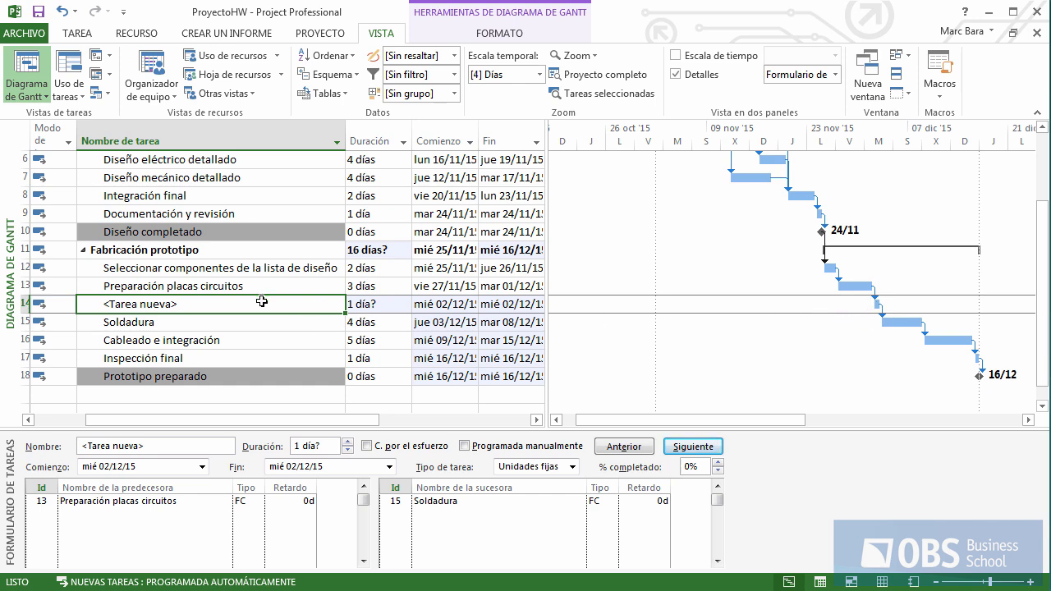
Name the new task Inspección intermedia and give it a fixed, non-estimated duration of 1 day.
double_click(201, 306)
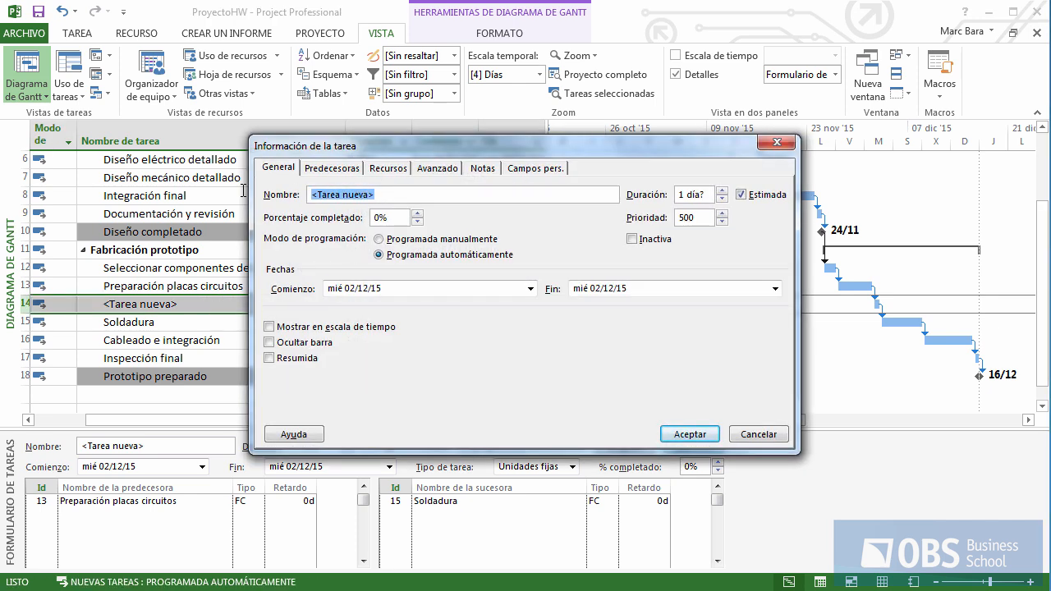
type("Insp")
key("BackSpace")
key("BackSpace")
type("s")
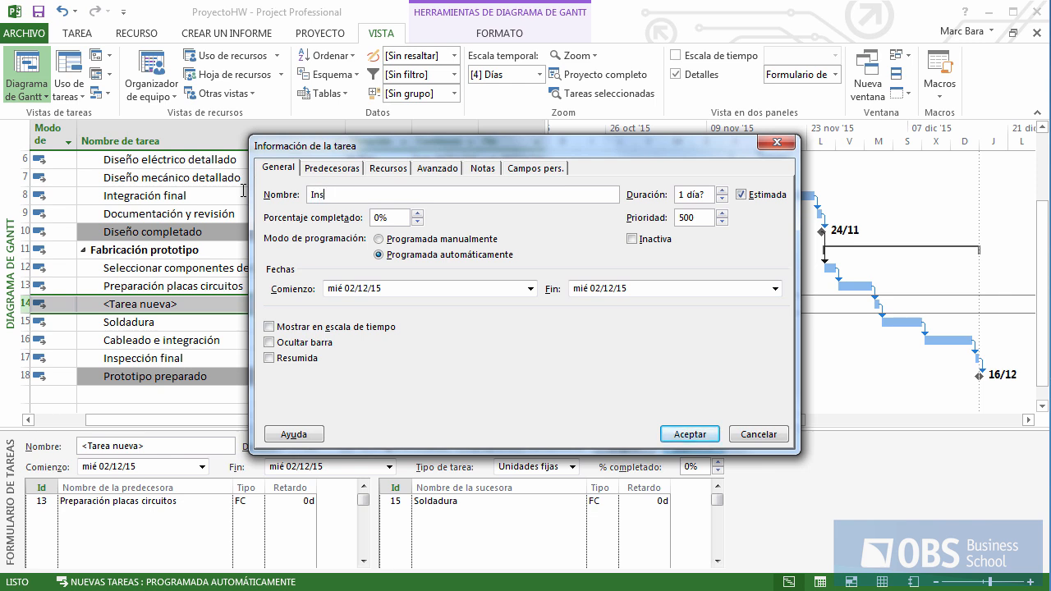
type("pección intermedia")
left_click(722, 192)
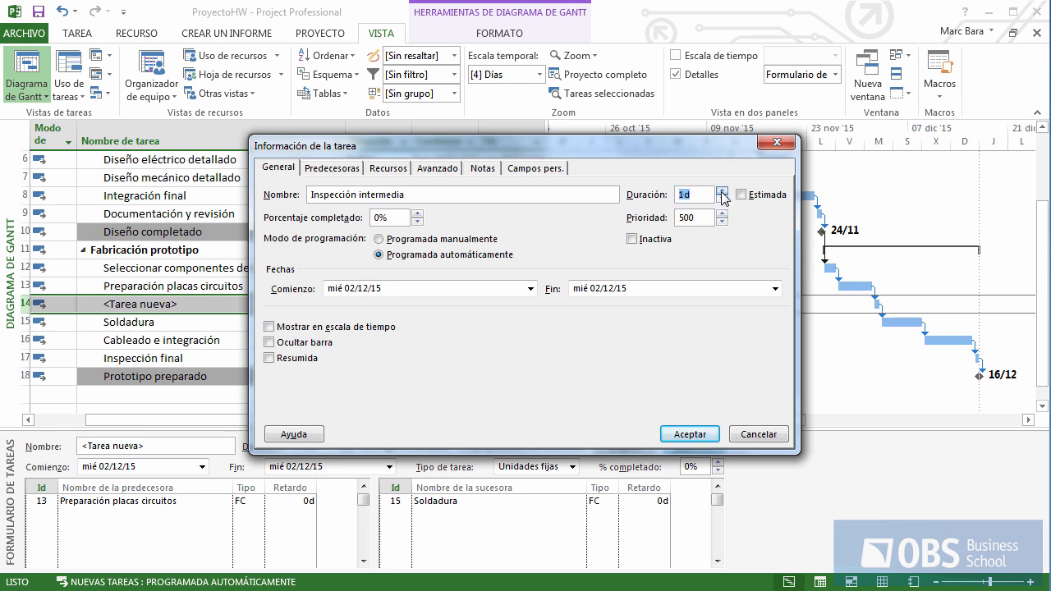
left_click(690, 433)
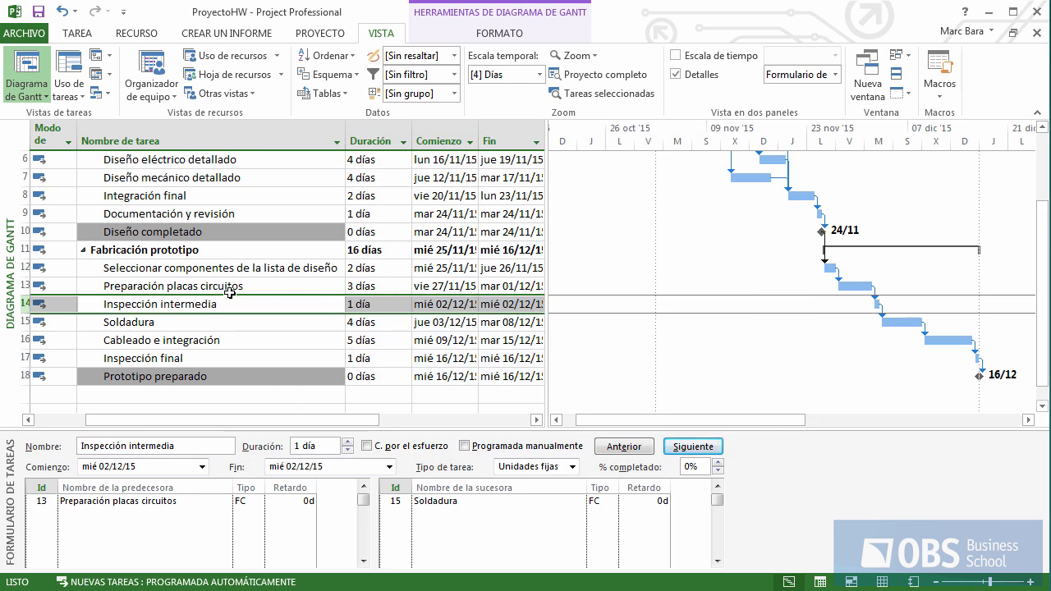
Check the predecessor and successor links of Inspección intermedia and Soldadura in the task form.
left_click(265, 324)
left_click(268, 305)
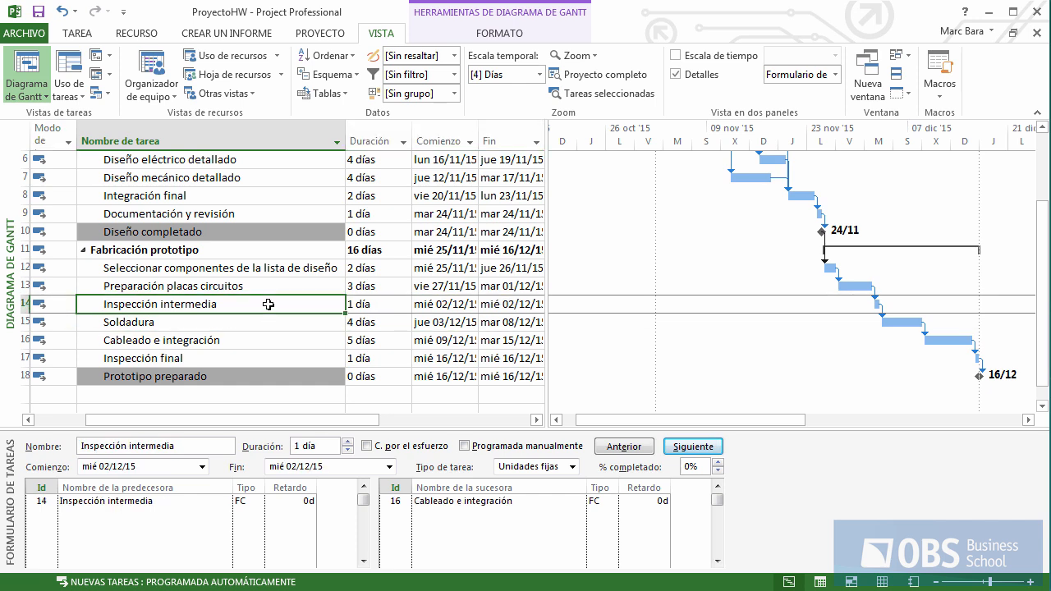
left_click(271, 325)
left_click(265, 304)
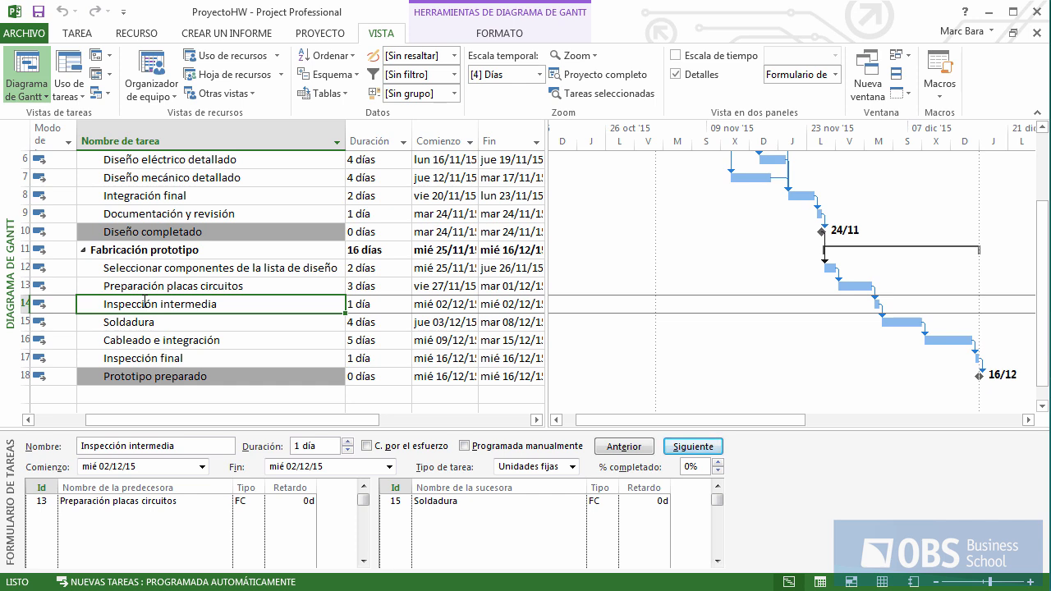
Switch Inspección intermedia to manual scheduling and check the mode in its task information.
left_click(48, 307)
left_click(70, 305)
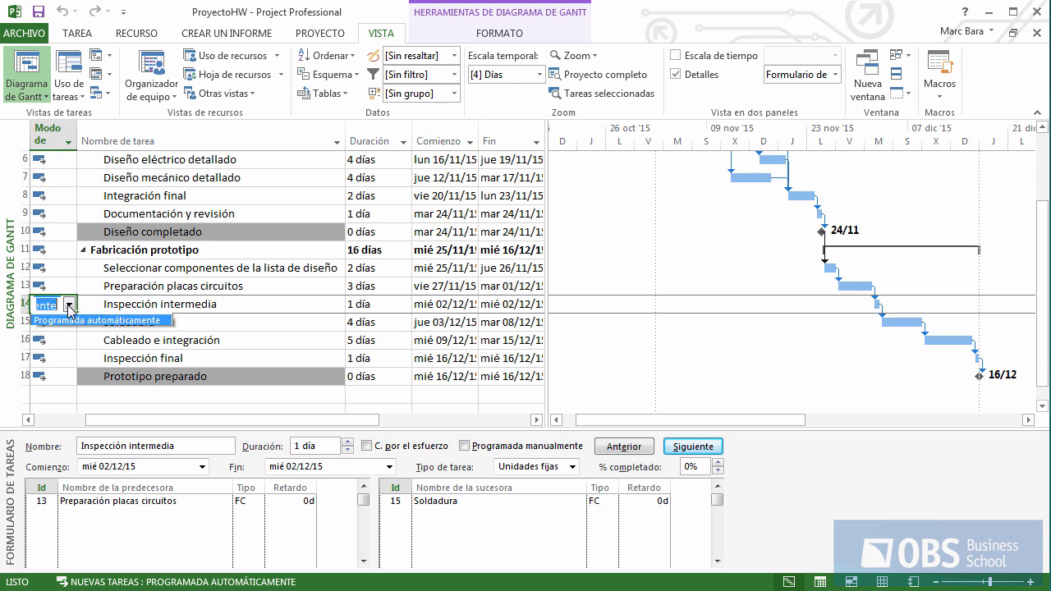
left_click(74, 314)
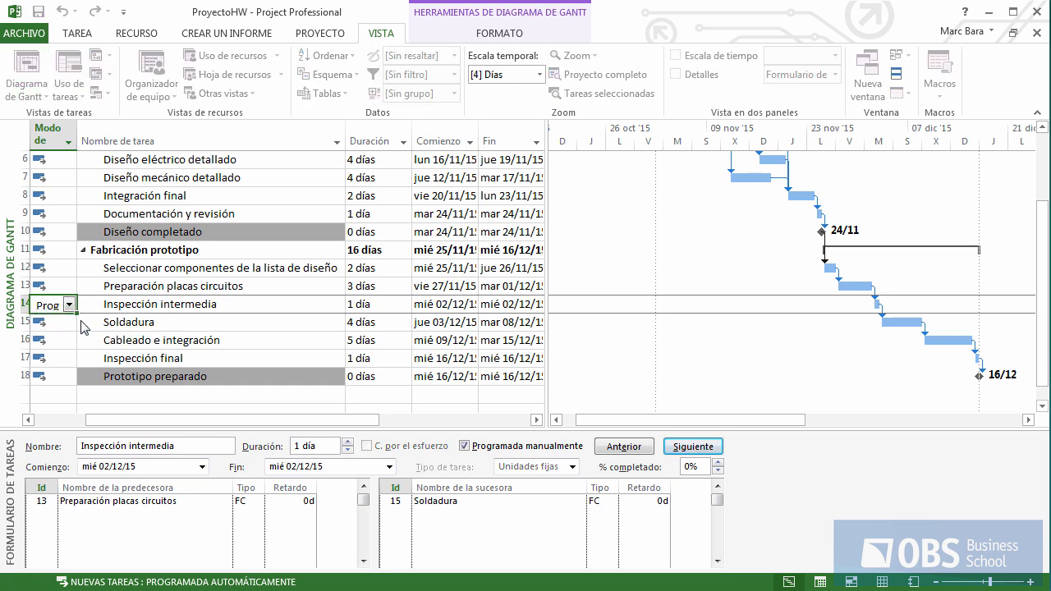
left_click(252, 307)
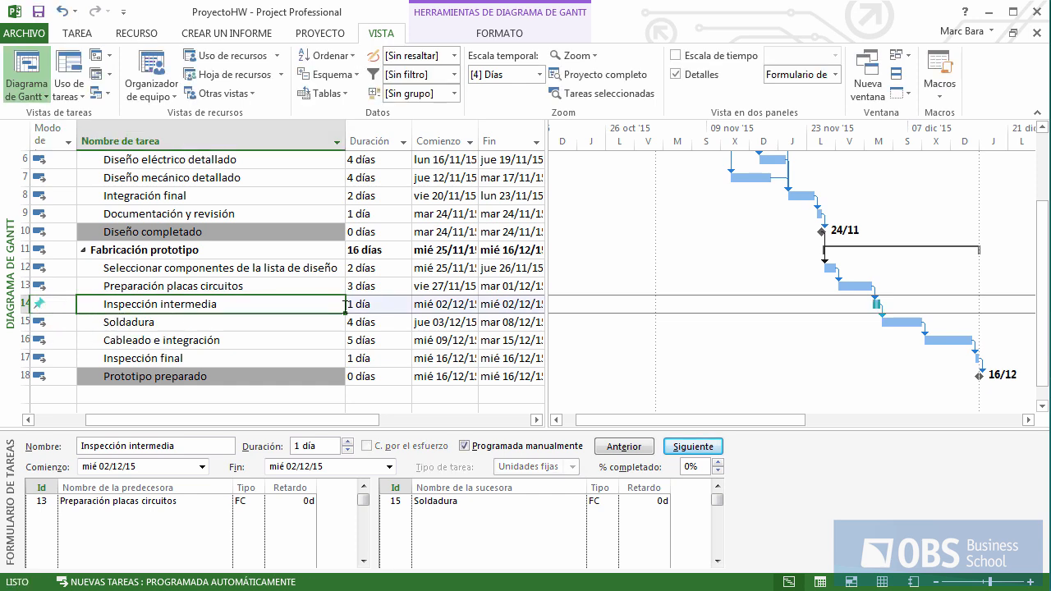
double_click(300, 303)
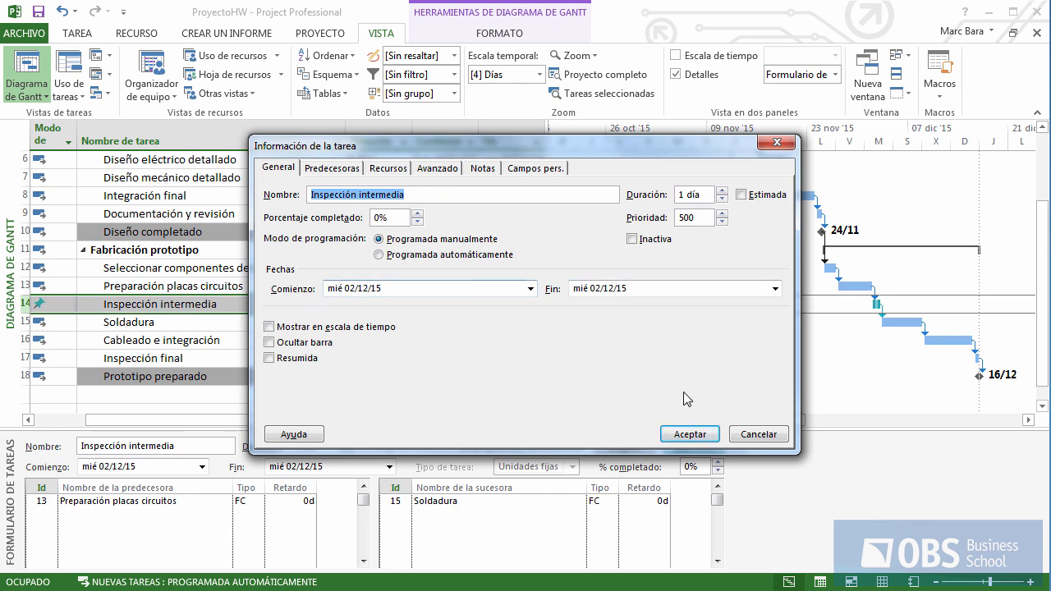
left_click(690, 433)
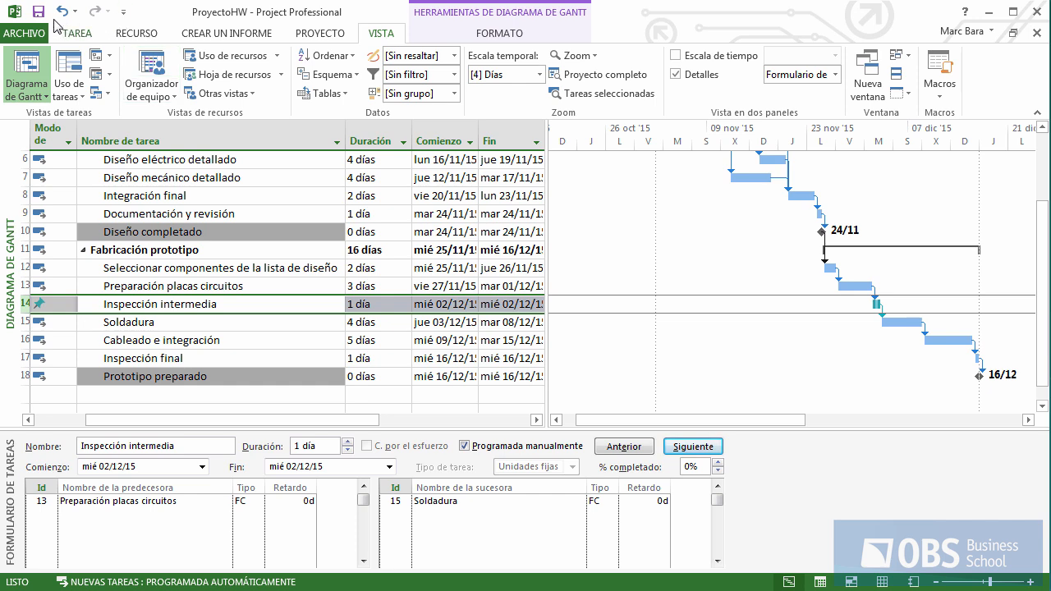
Try a duration of 5 days for Preparación placas circuitos, and undo the change.
left_click(246, 287)
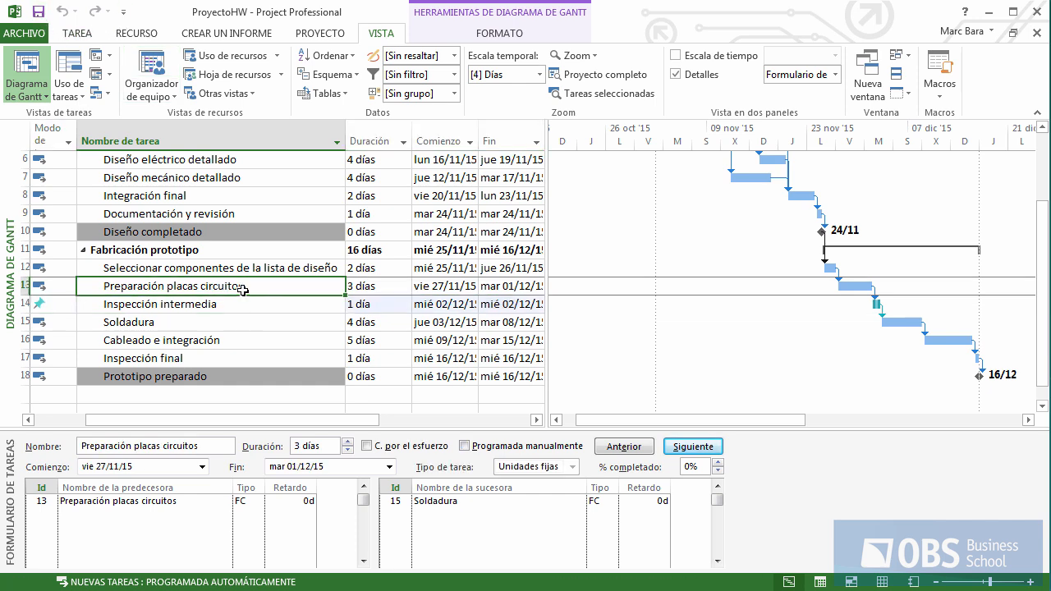
left_click(390, 289)
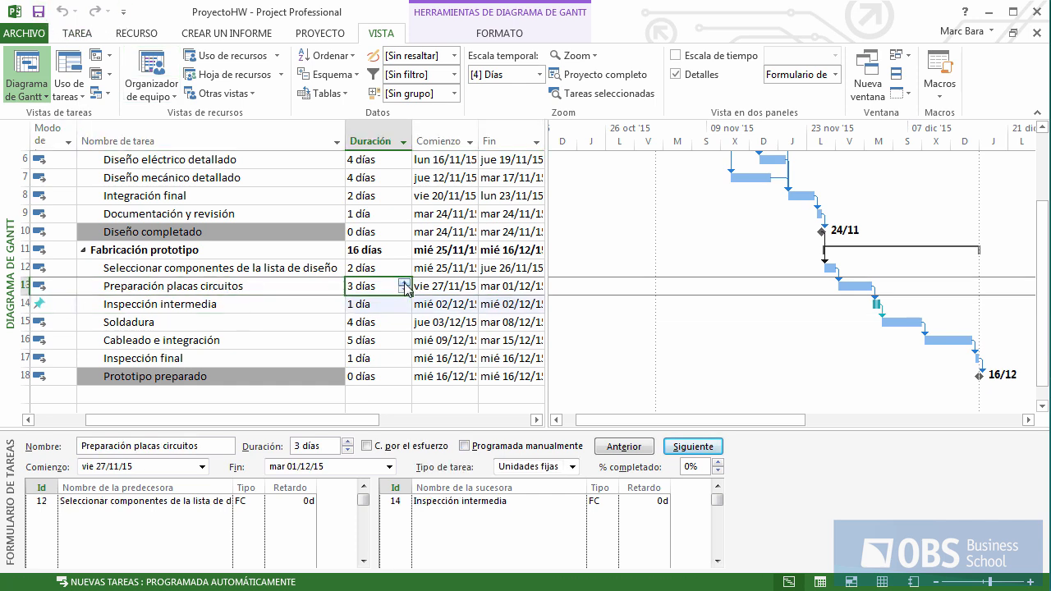
left_click(403, 283)
left_click(403, 283)
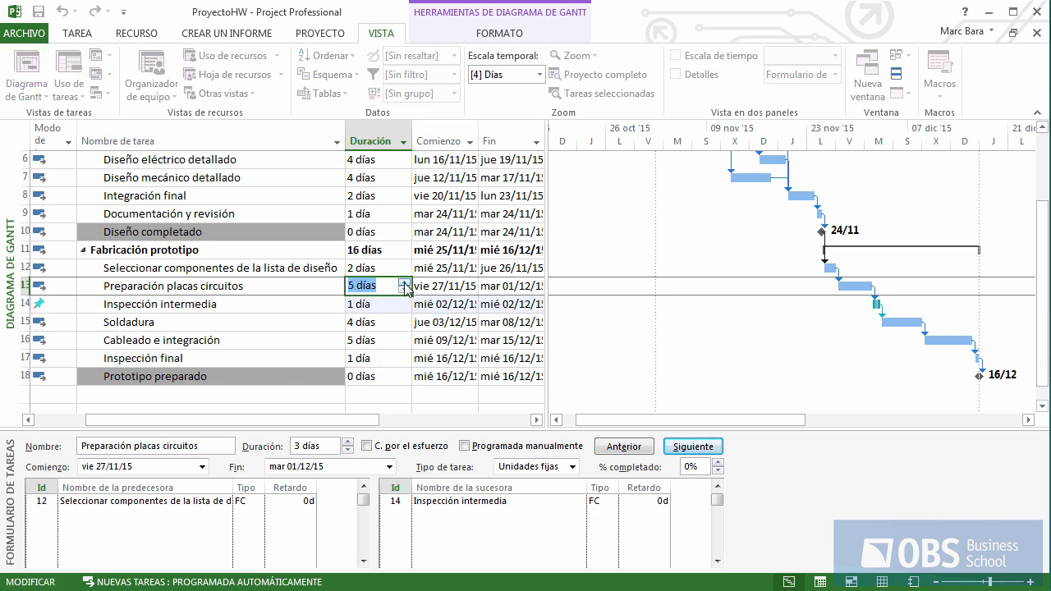
key("Return")
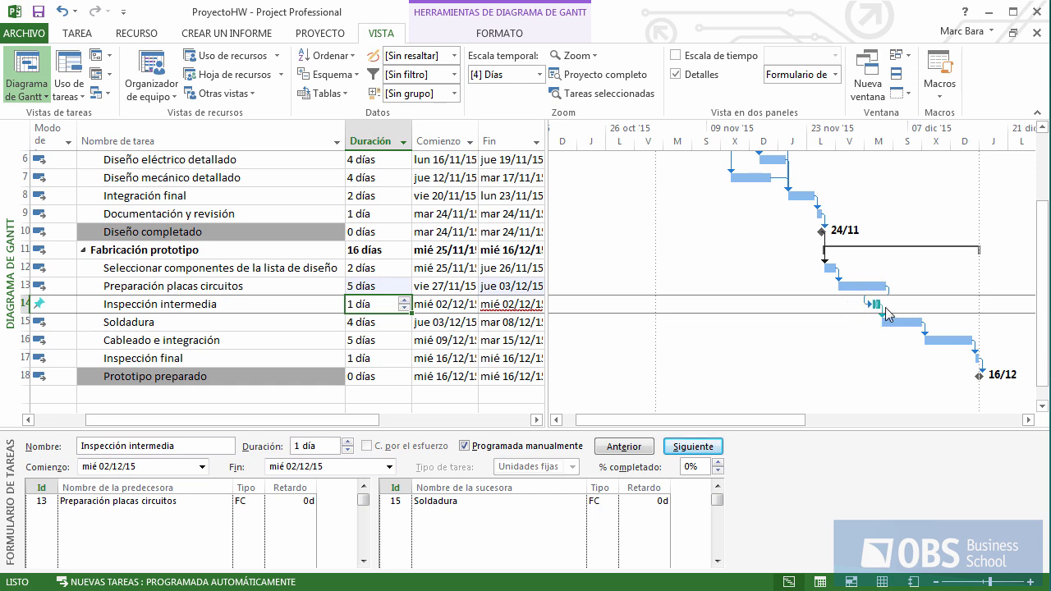
left_click(62, 11)
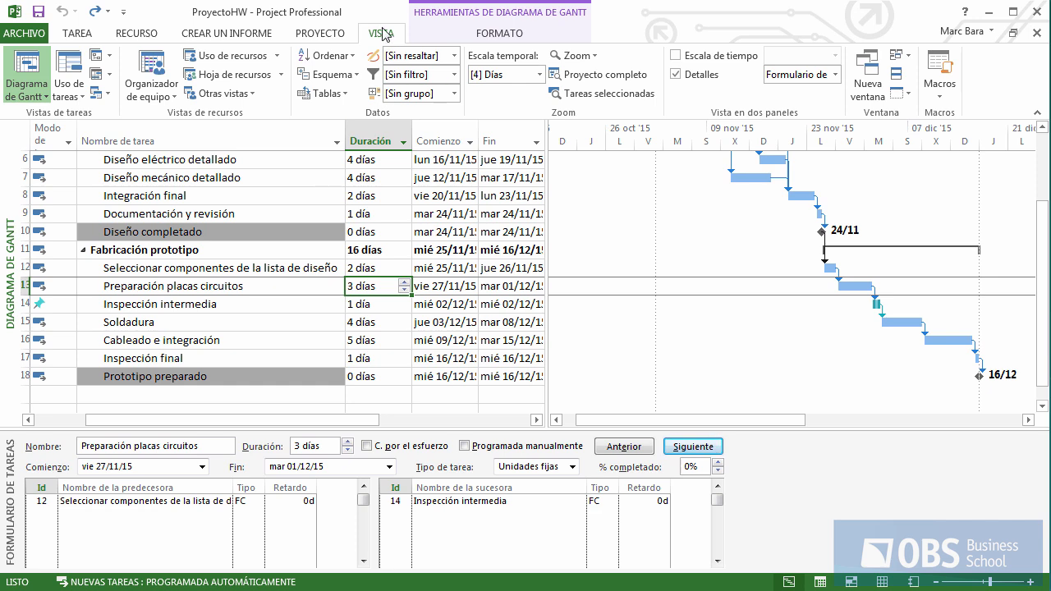
Filter the task list with Tareas programadas manualmente to show the manually scheduled tasks, and clear the filter.
left_click(454, 75)
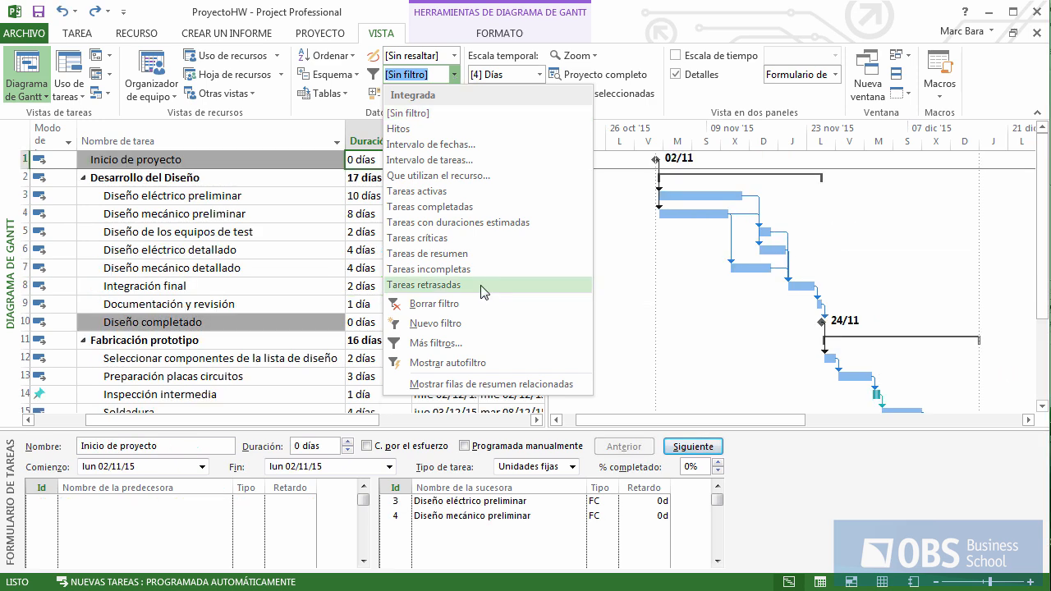
left_click(480, 352)
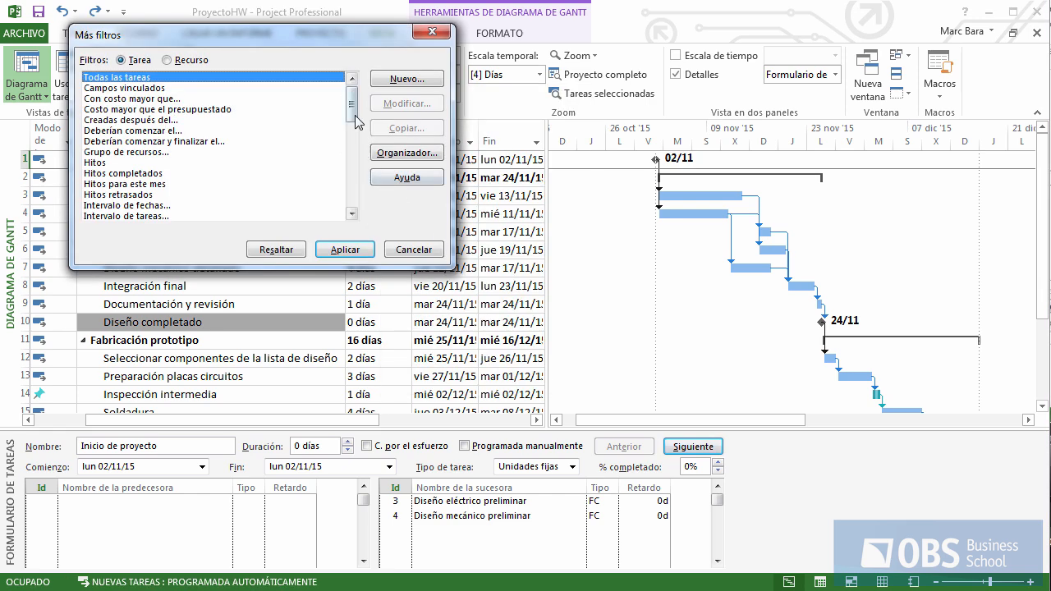
left_click_drag(354, 113, 353, 131)
left_click_drag(351, 129, 360, 200)
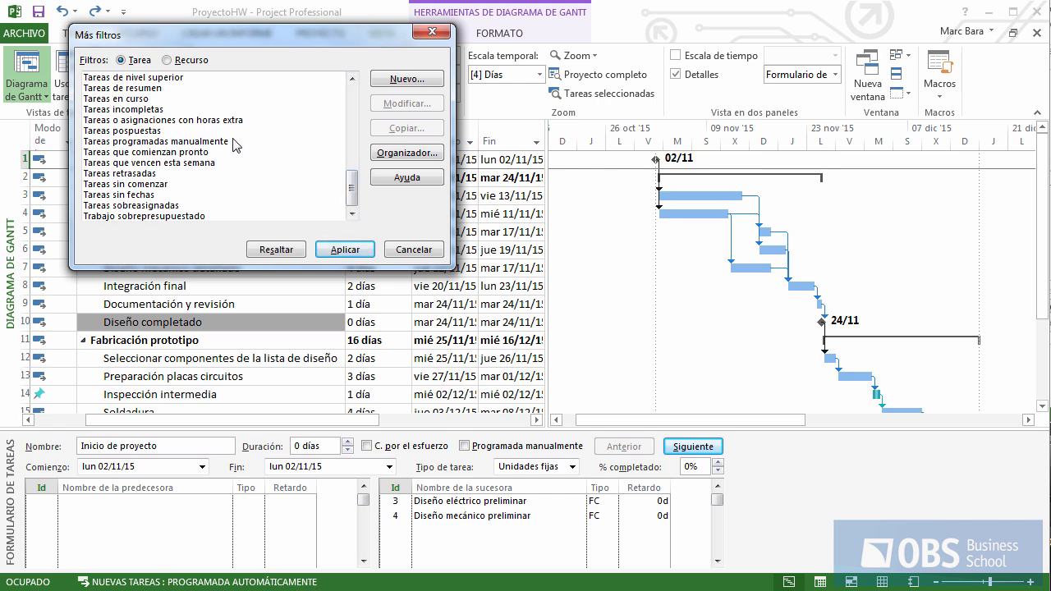
left_click(234, 143)
left_click(361, 251)
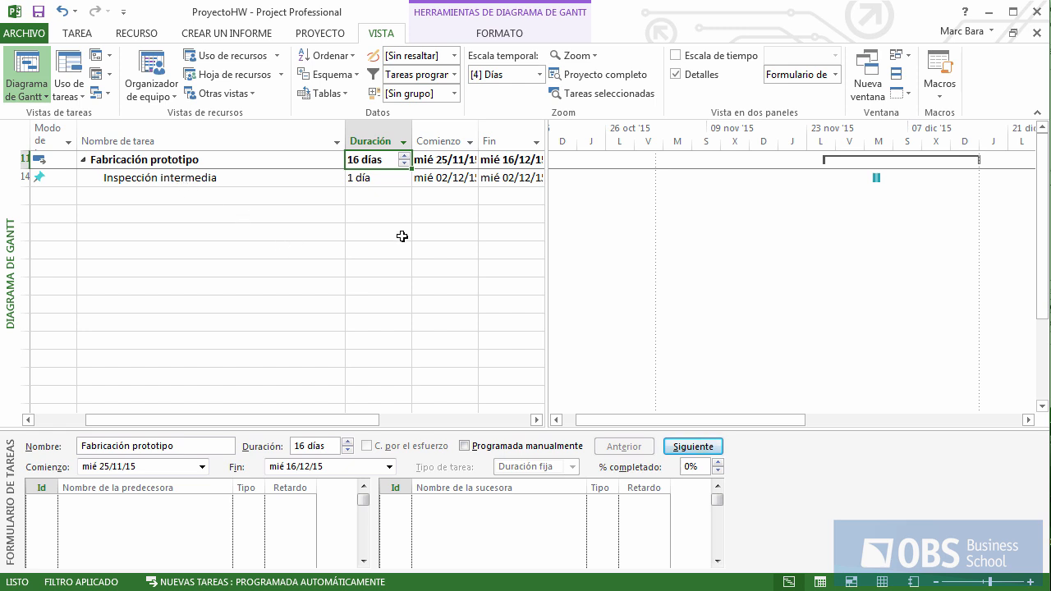
left_click(454, 75)
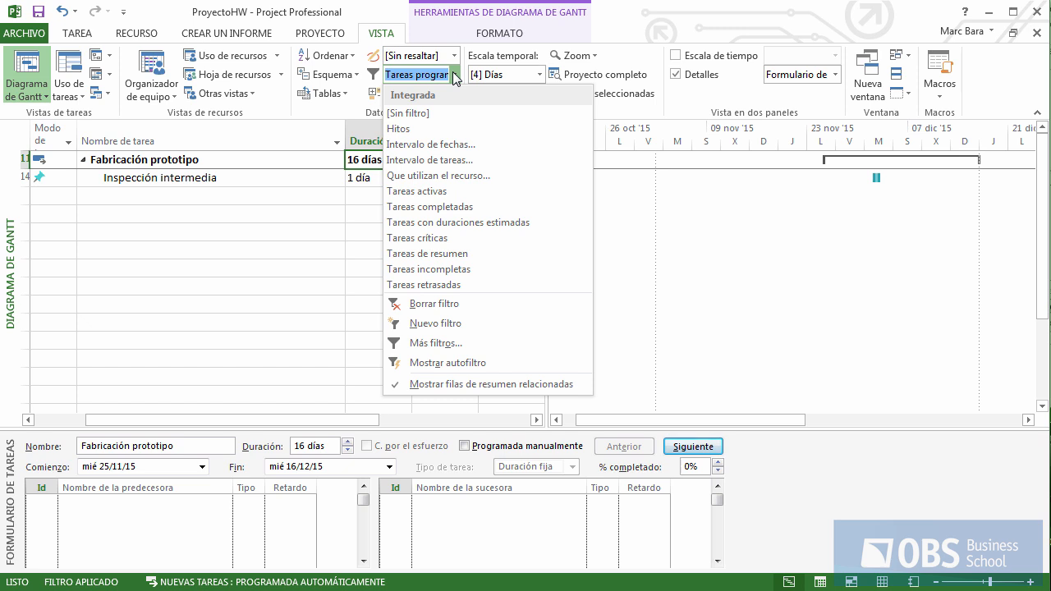
left_click(434, 303)
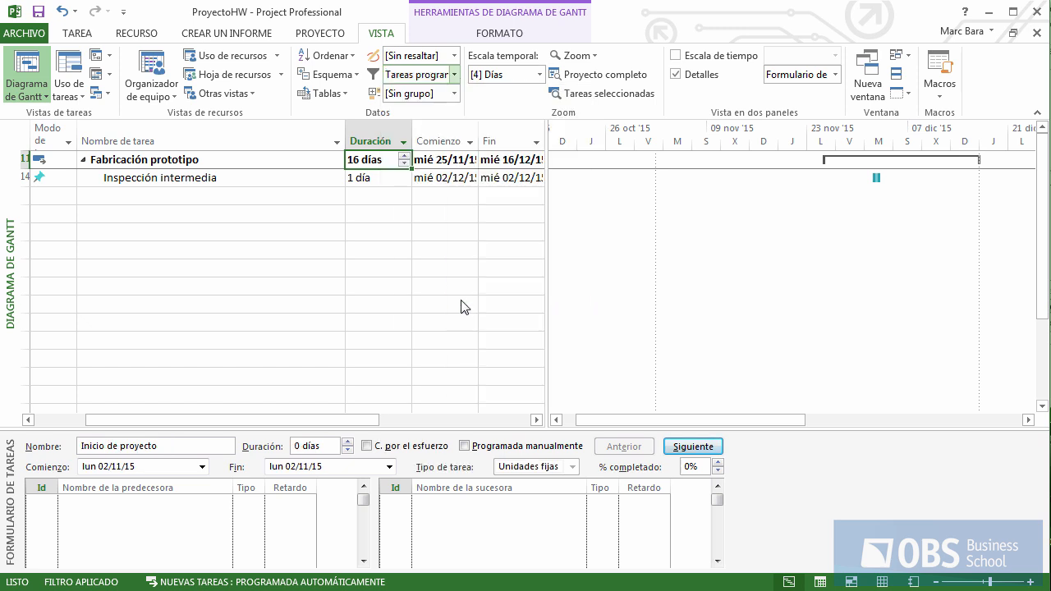
Look through the available task filters in the Más filtros list and close it without applying any.
left_click(455, 75)
left_click(454, 346)
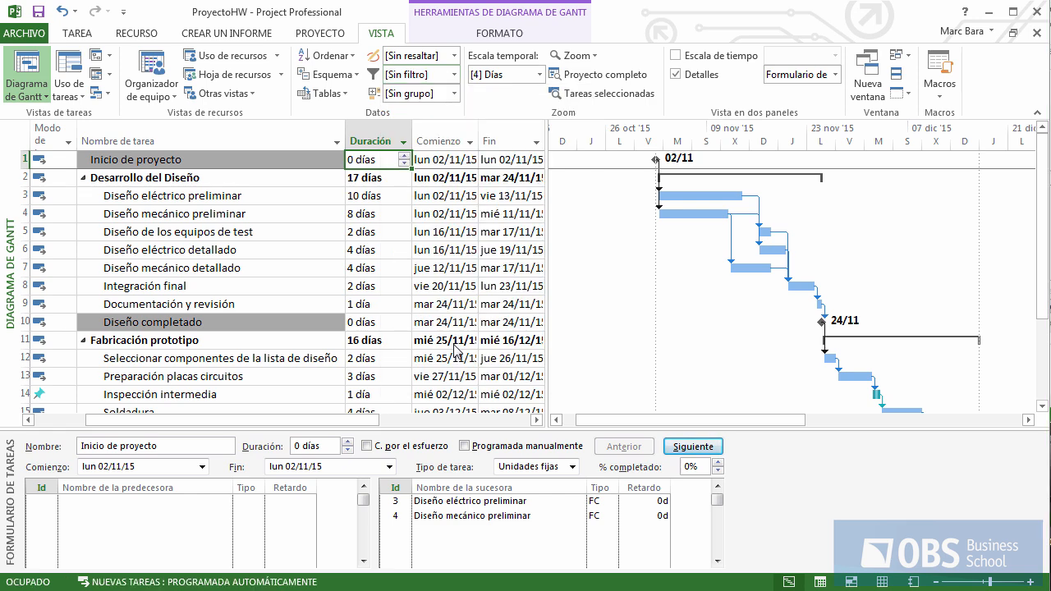
left_click_drag(354, 104, 356, 133)
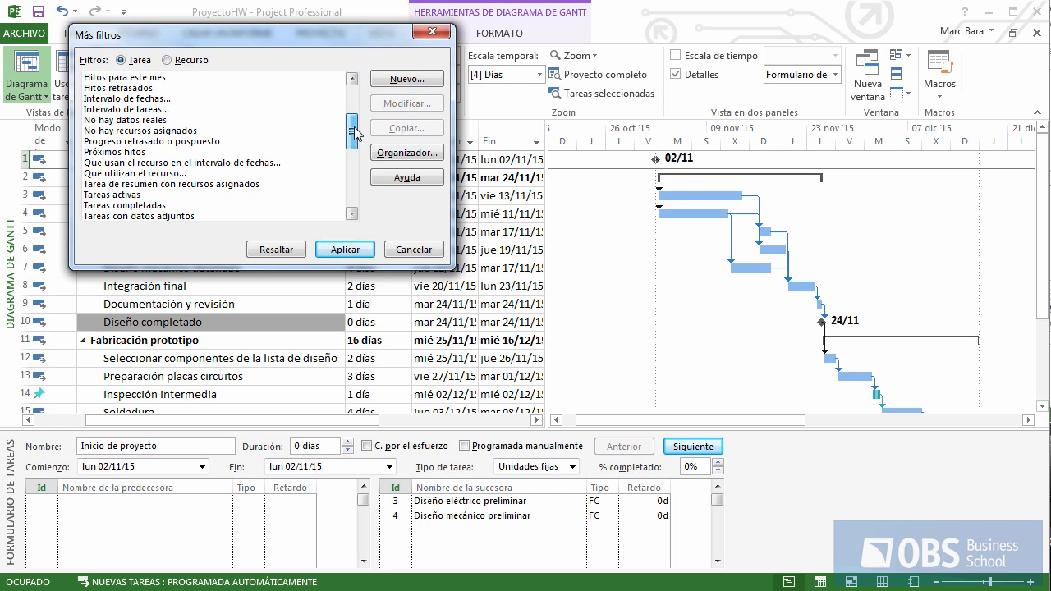
left_click_drag(356, 133, 361, 153)
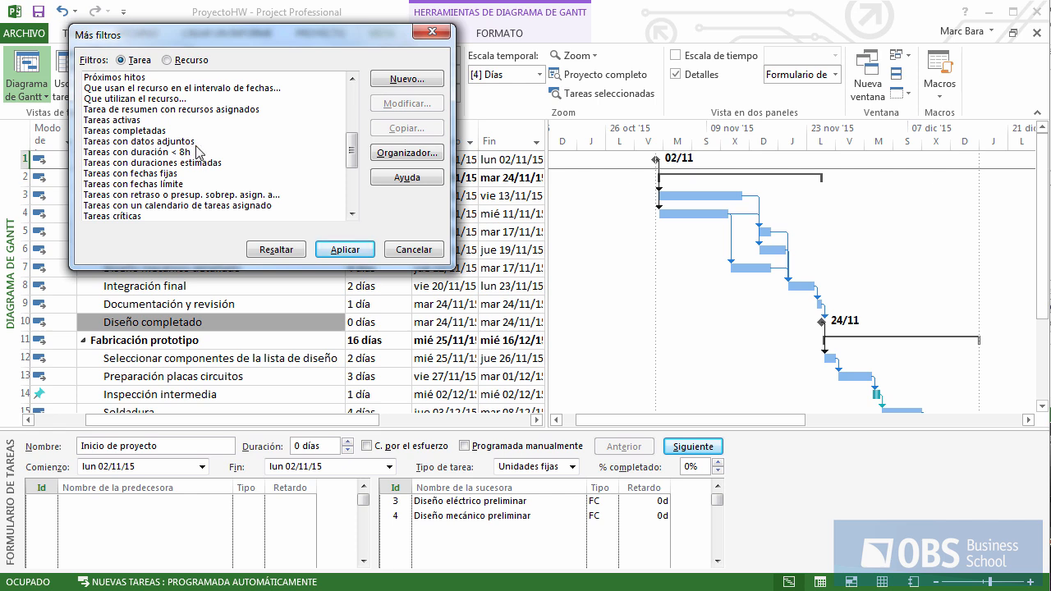
left_click_drag(352, 148, 351, 156)
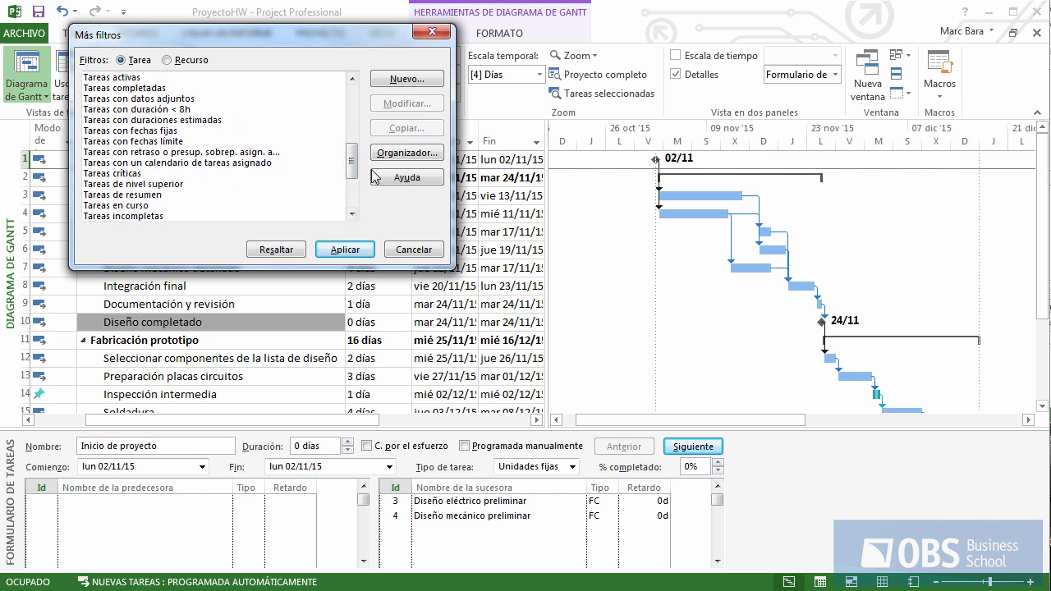
left_click_drag(355, 171, 355, 187)
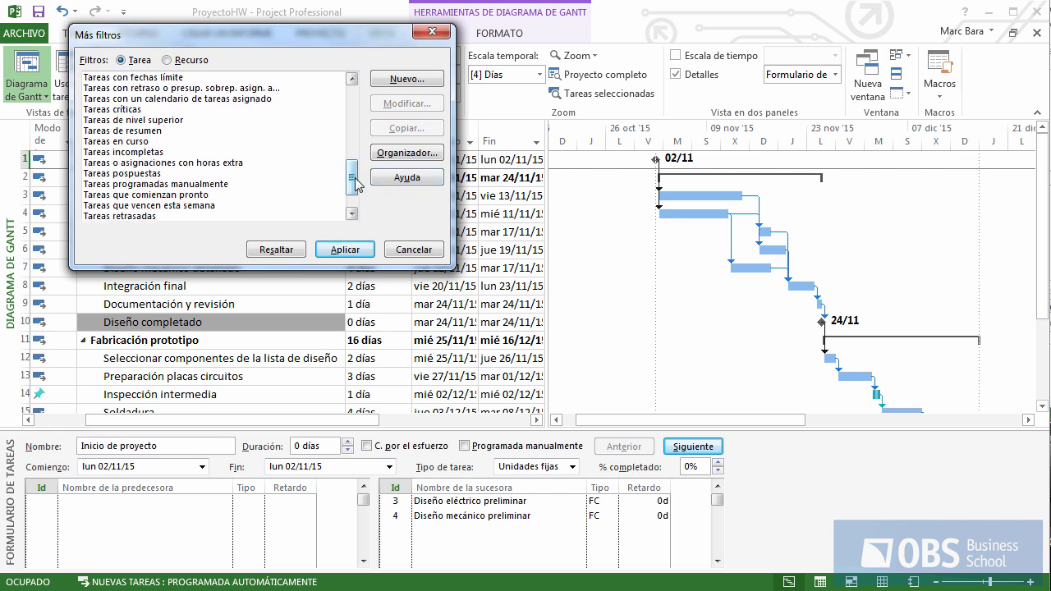
left_click_drag(352, 172, 351, 179)
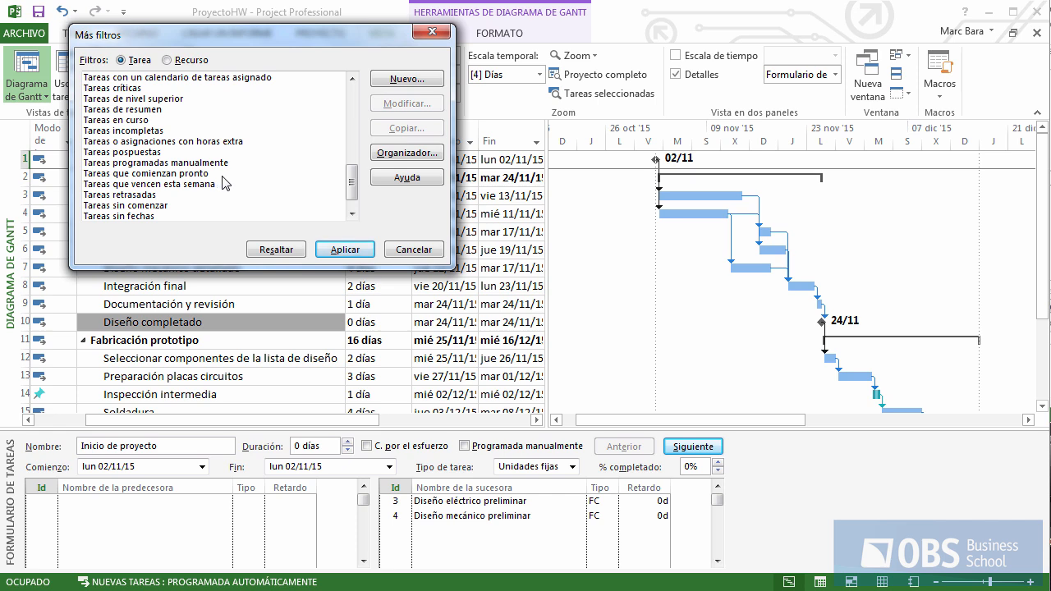
left_click_drag(352, 187, 347, 97)
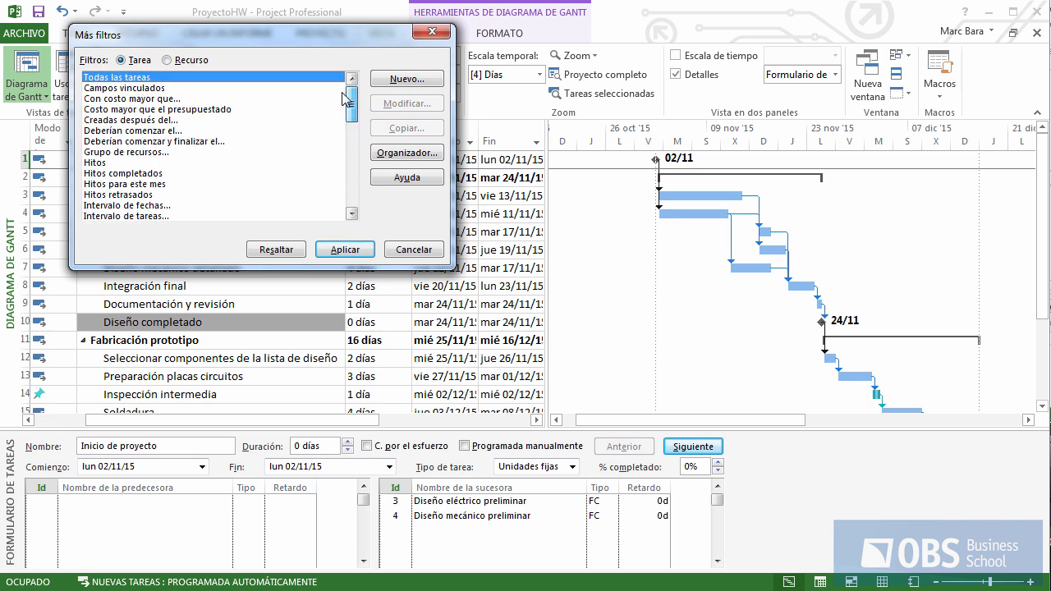
left_click(413, 250)
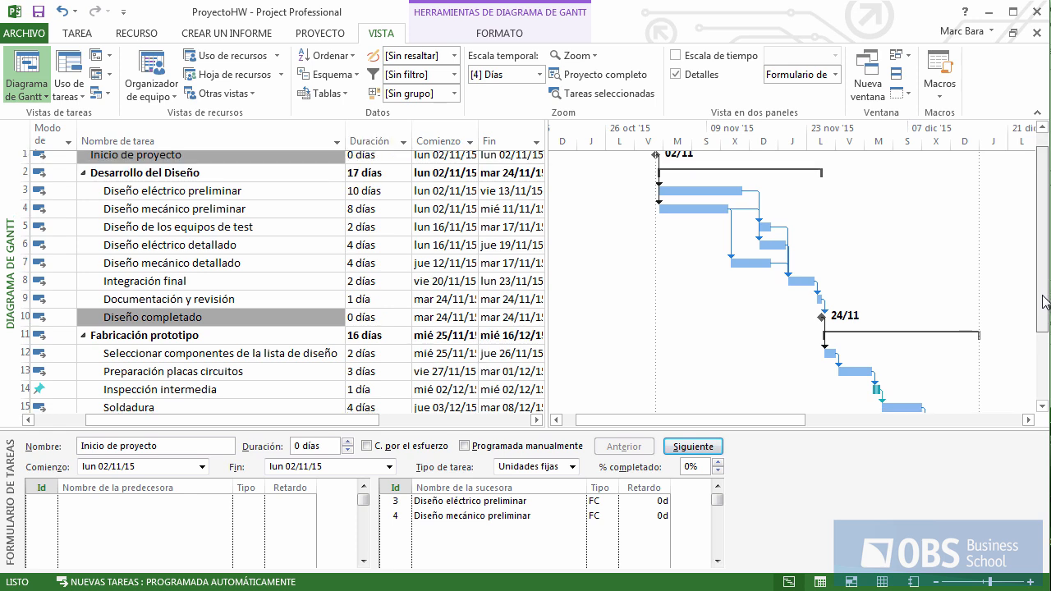
Hide the task form details pane below the Gantt chart.
scroll(1043, 285, "down", 1)
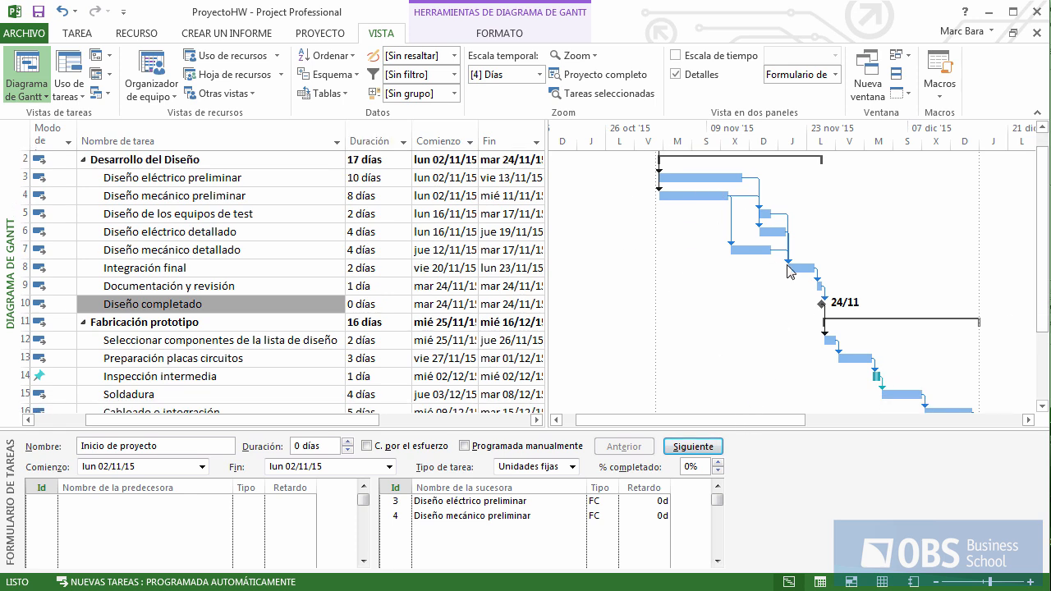
left_click(675, 75)
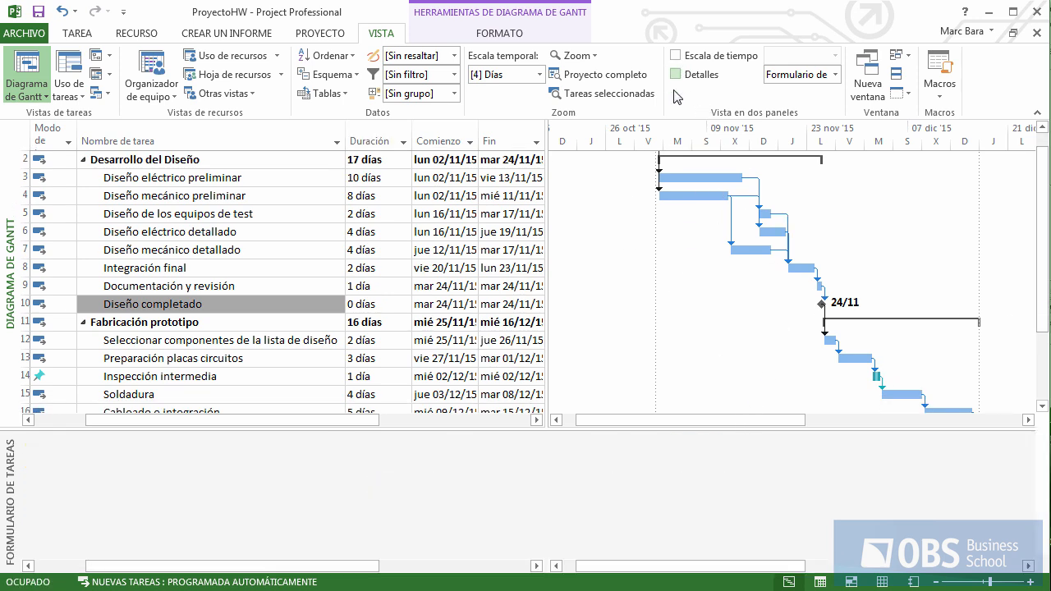
scroll(956, 267, "up", 1)
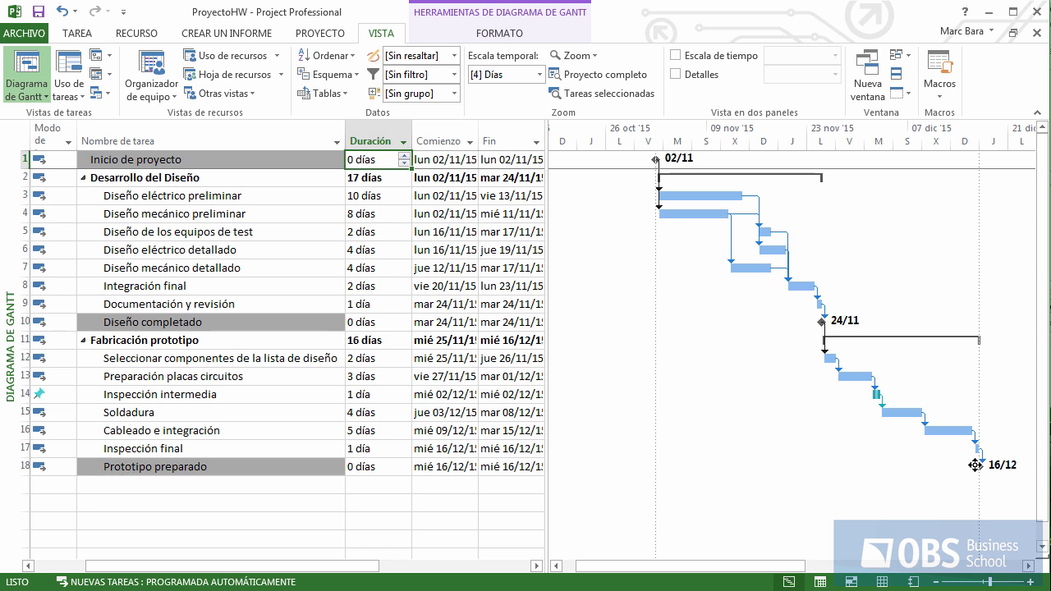
Try to set the start date of the milestone Prototipo preparado to 07/12/15, and cancel the change.
double_click(302, 471)
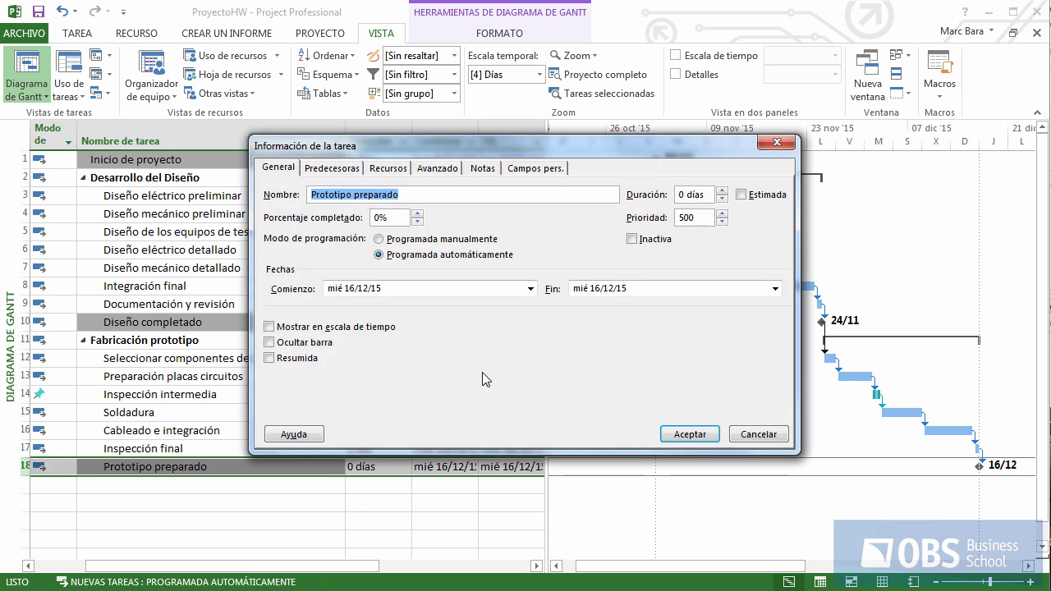
left_click(530, 289)
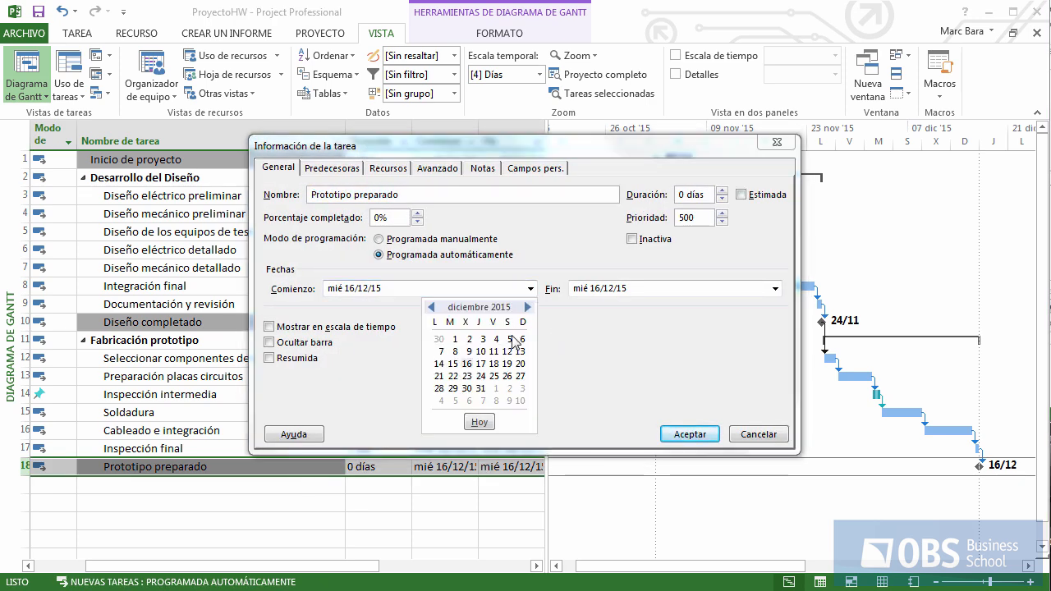
left_click(441, 352)
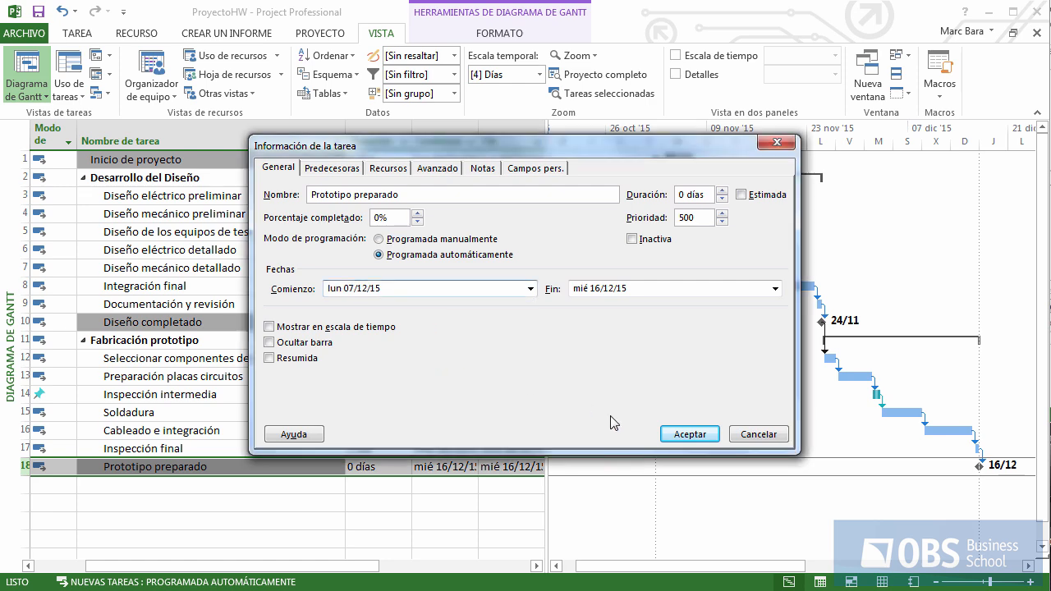
left_click(706, 434)
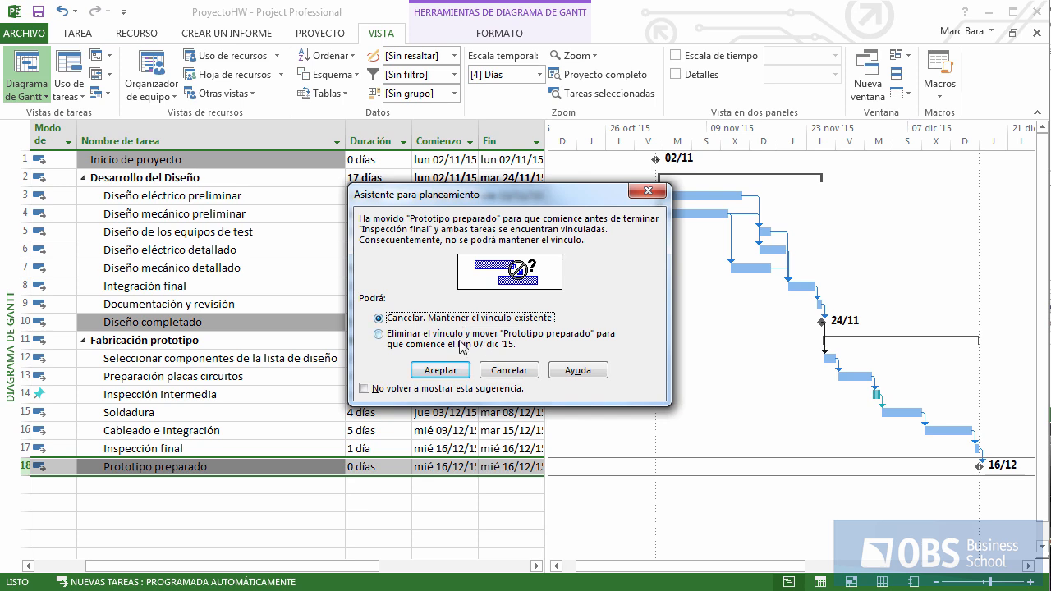
left_click(509, 371)
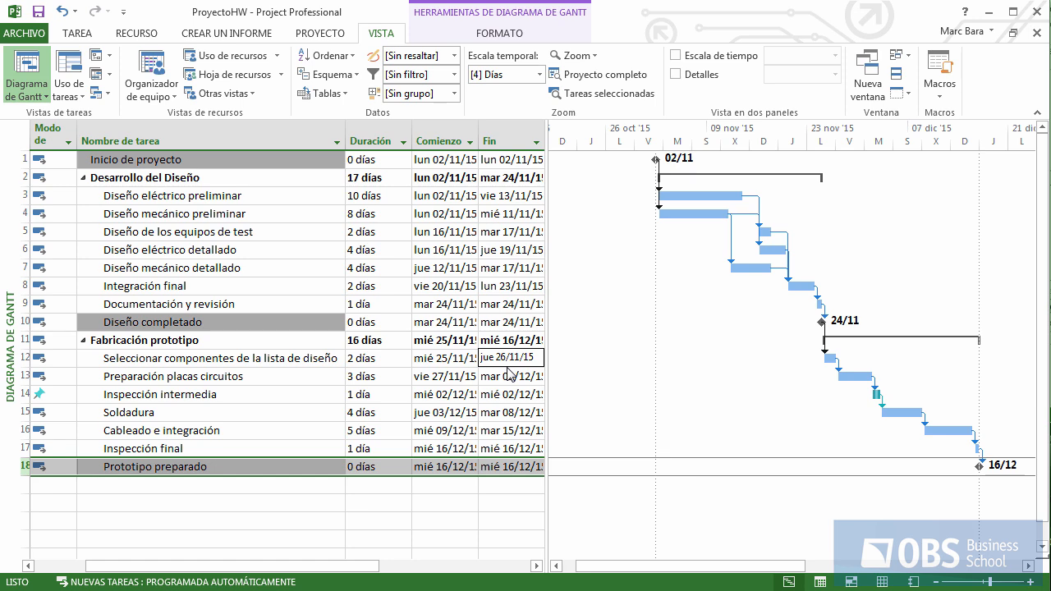
Set the deadline (Fecha límite) of the milestone Prototipo preparado to 07/12/15.
double_click(251, 467)
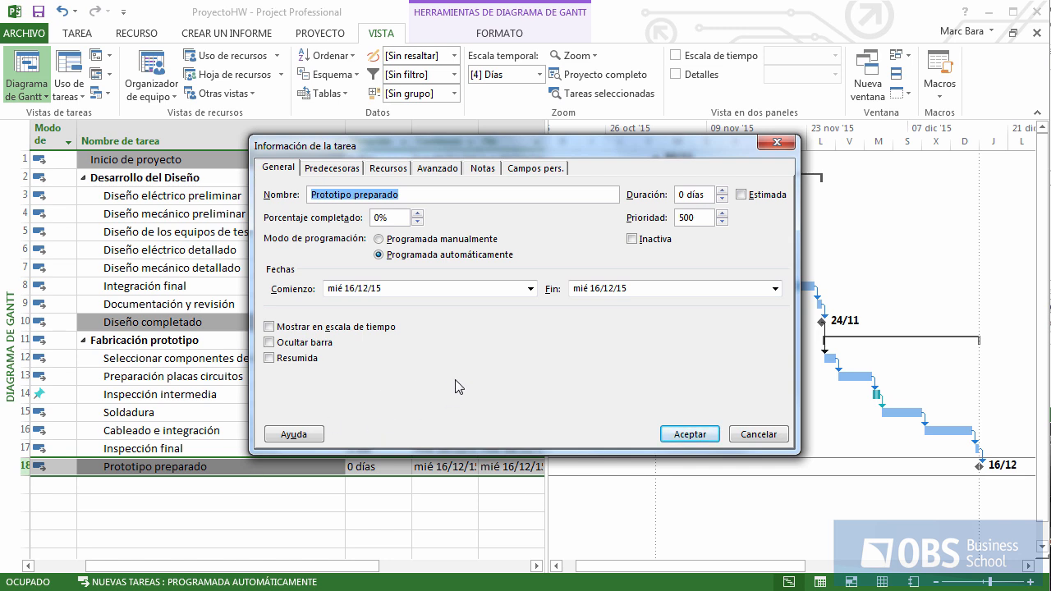
left_click(436, 170)
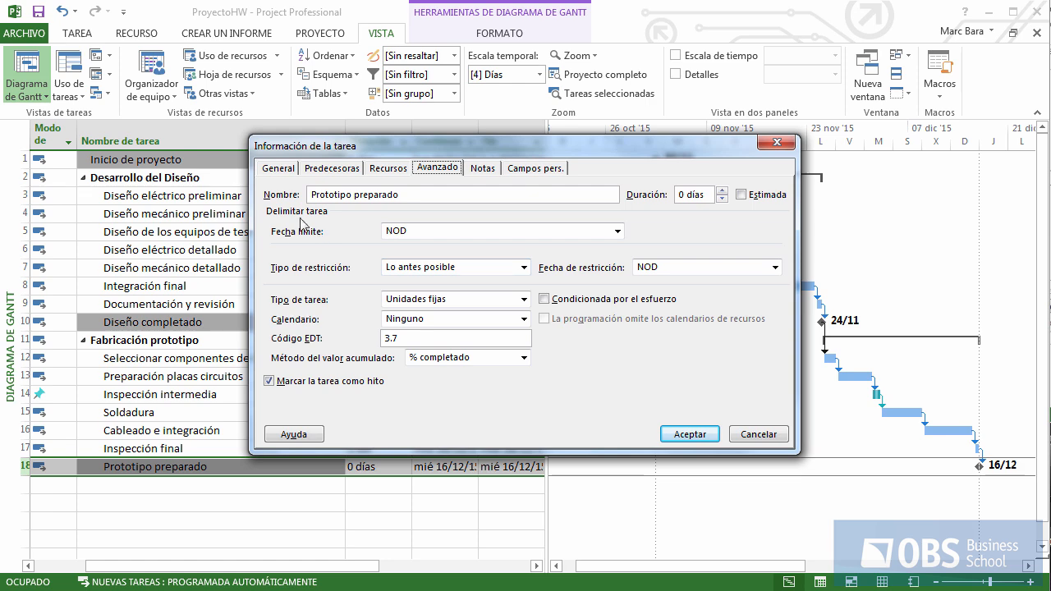
left_click(617, 233)
left_click(615, 249)
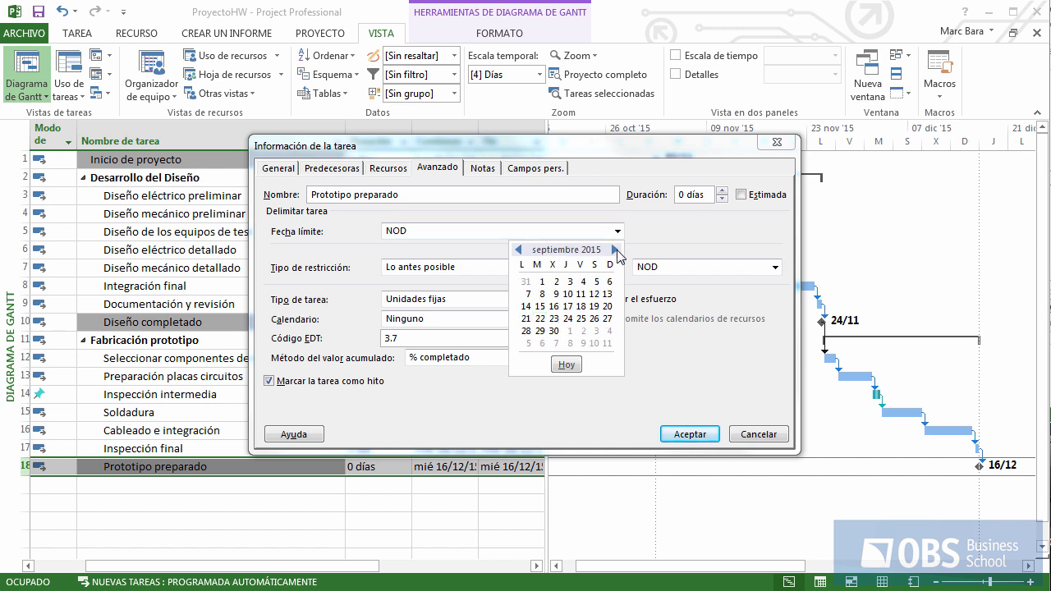
left_click(615, 249)
left_click(614, 250)
left_click(615, 250)
left_click(529, 296)
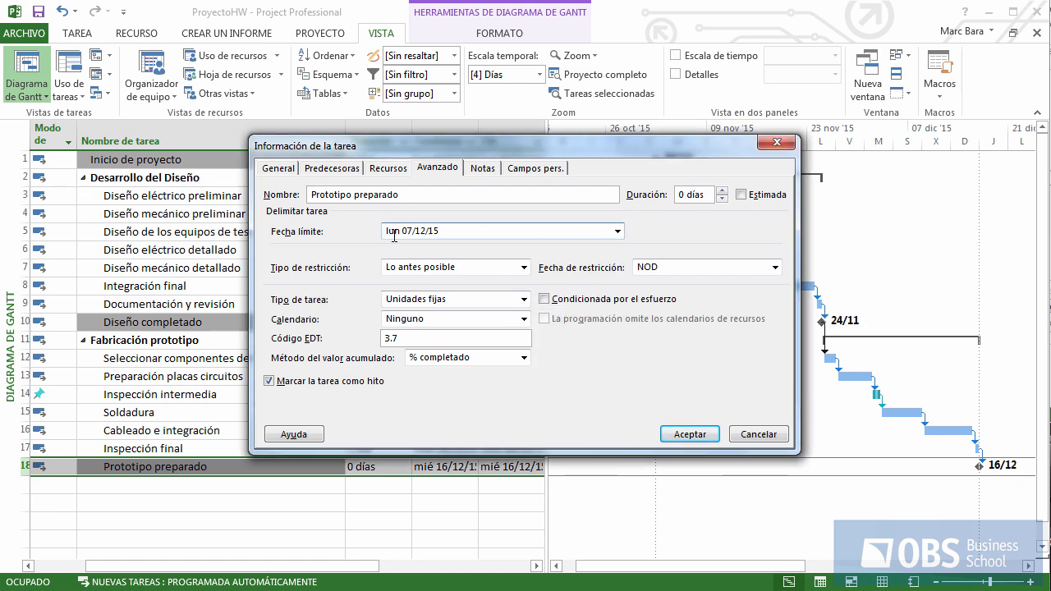
left_click(688, 435)
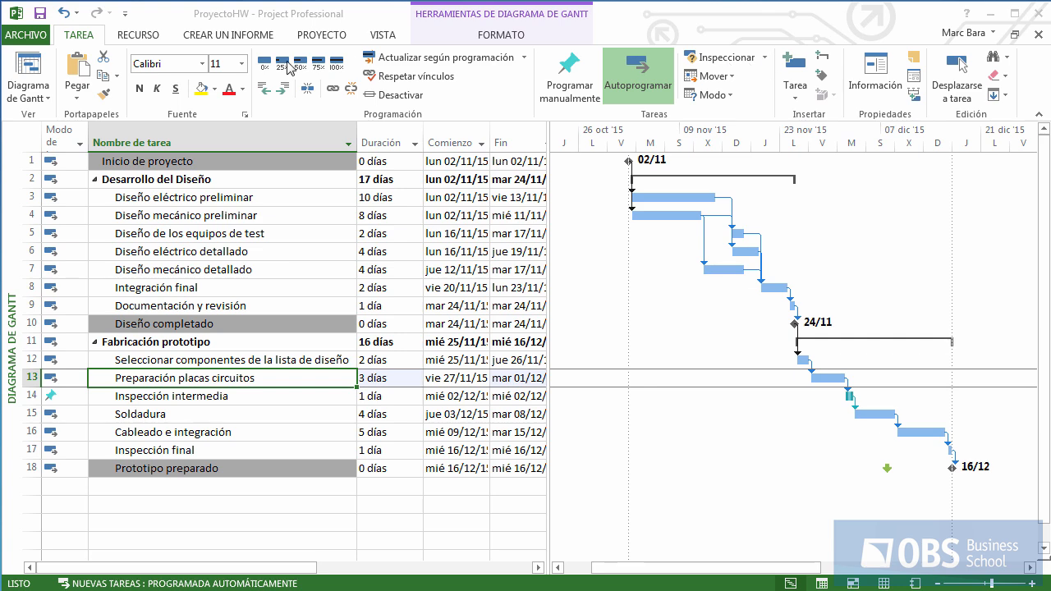
left_click(764, 59)
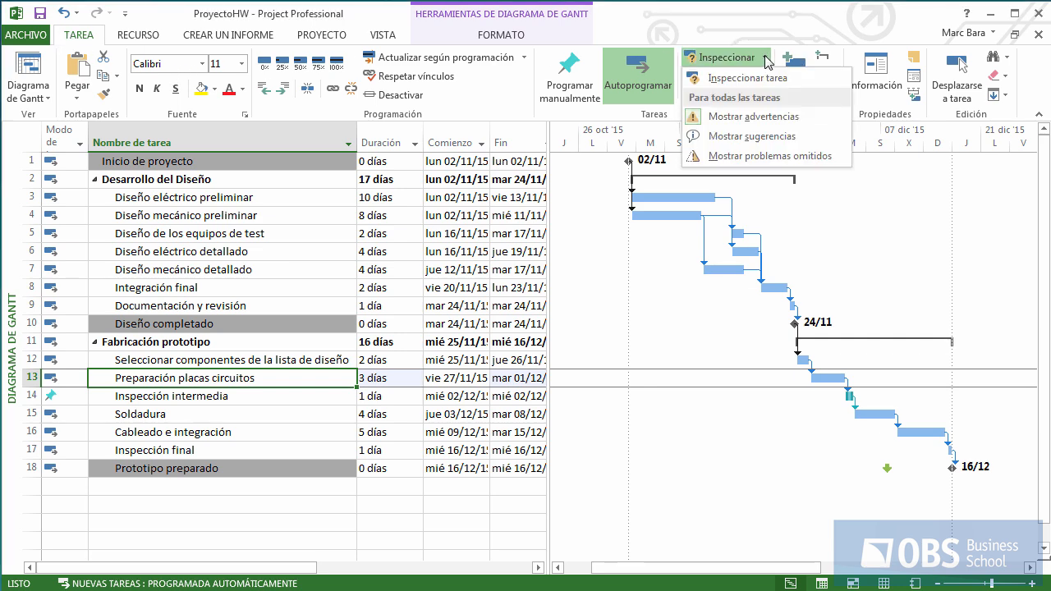
left_click(767, 61)
left_click(275, 522)
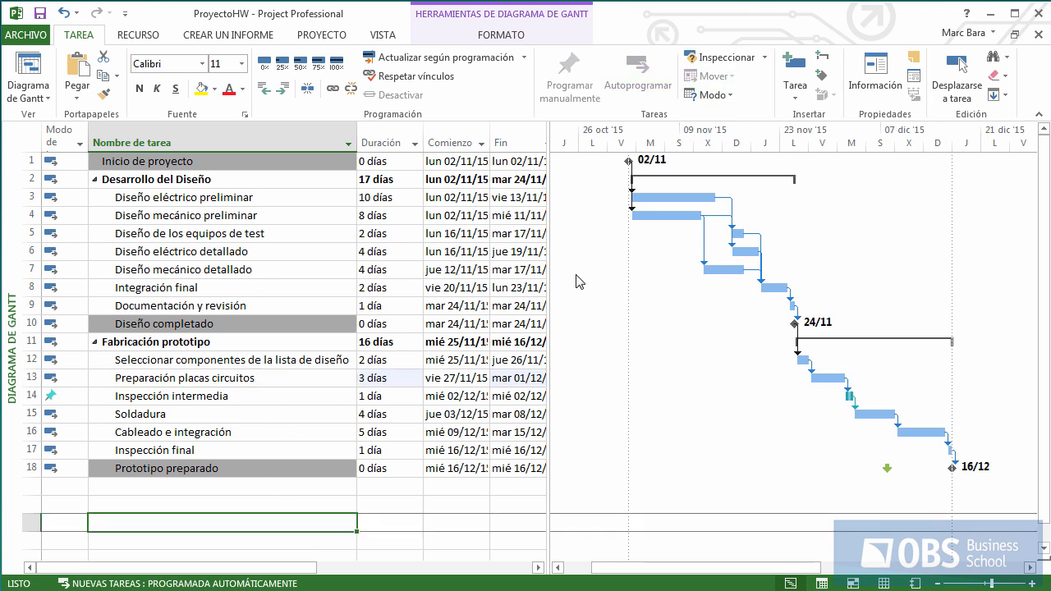
Widen the task table slightly and set the duration of Preparación placas circuitos to 5 days.
left_click_drag(551, 284, 580, 274)
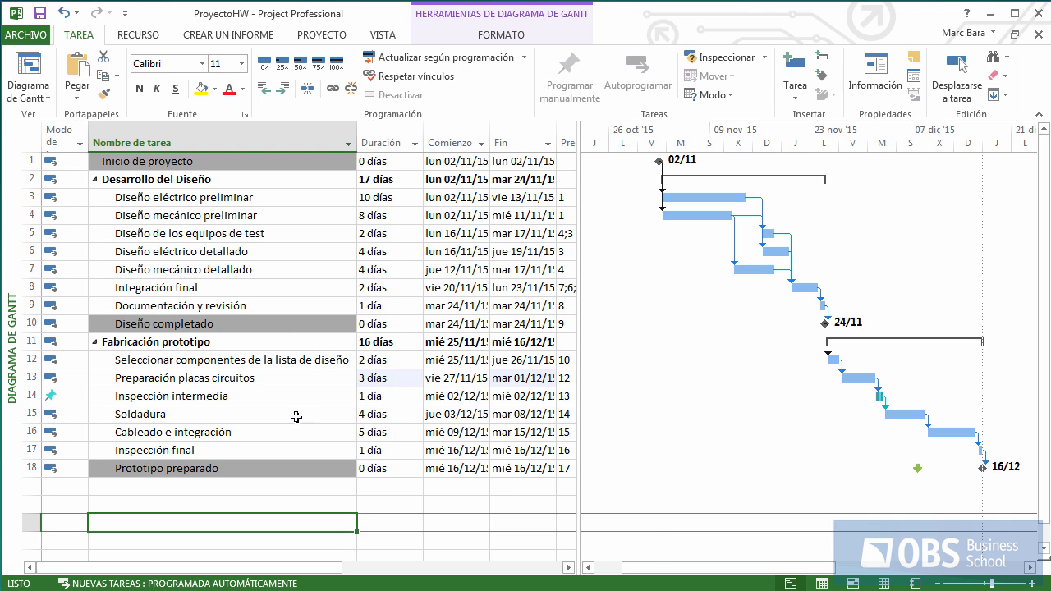
left_click(275, 398)
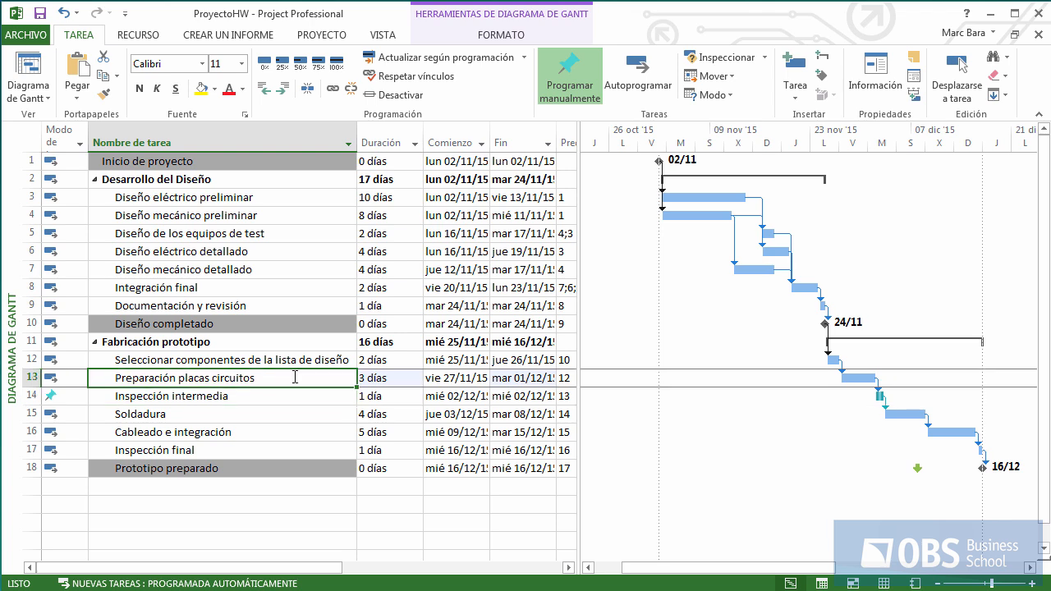
left_click(296, 377)
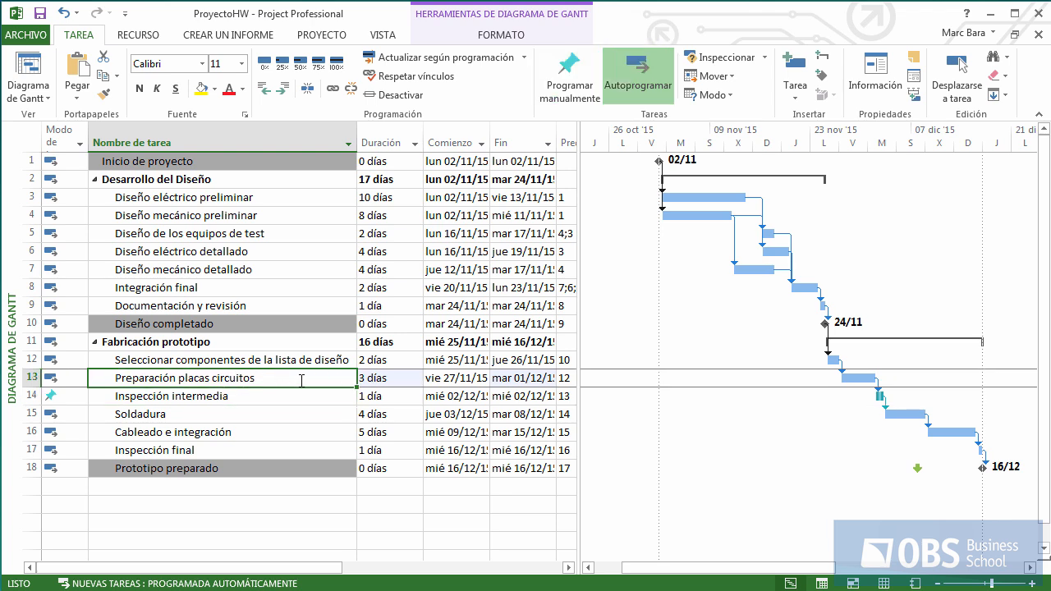
left_click(394, 376)
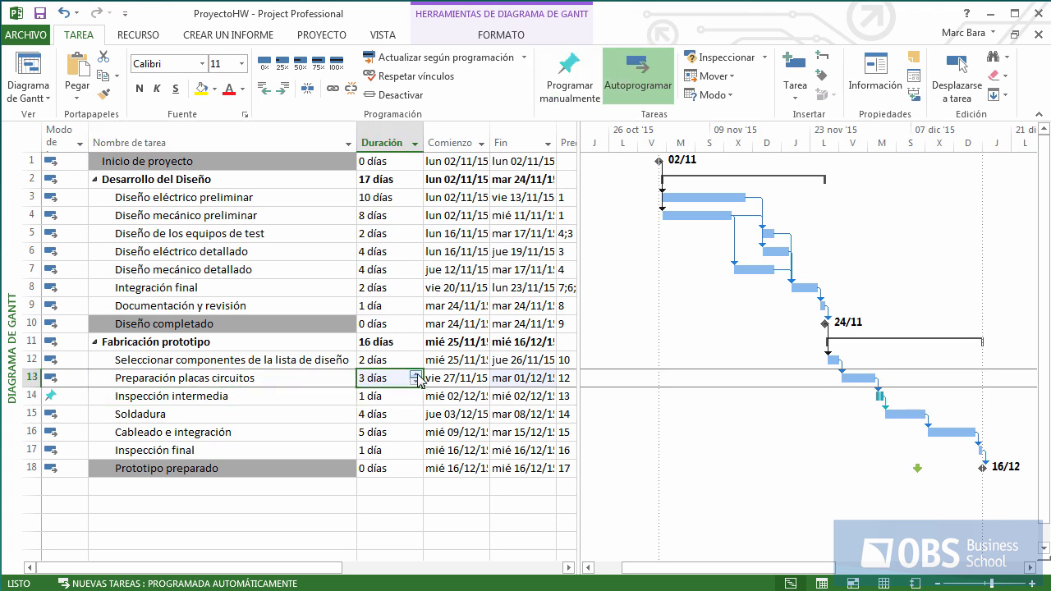
left_click(416, 375)
left_click(416, 376)
left_click(300, 376)
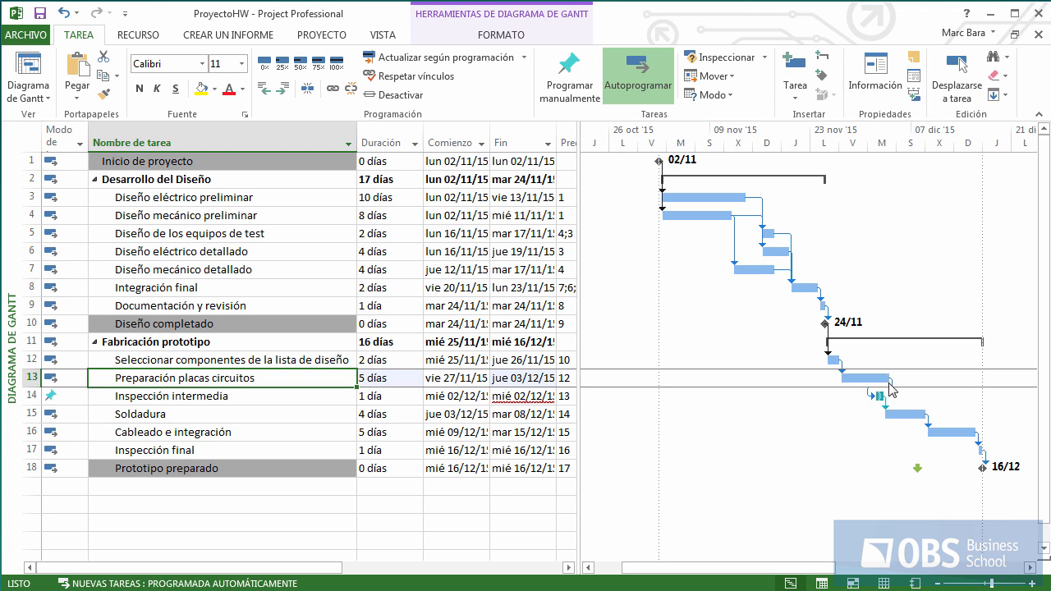
Open the task inspector and examine the design tasks and the scheduling warning on Inspección intermedia, widening the inspector for readability.
mouse_move(886, 394)
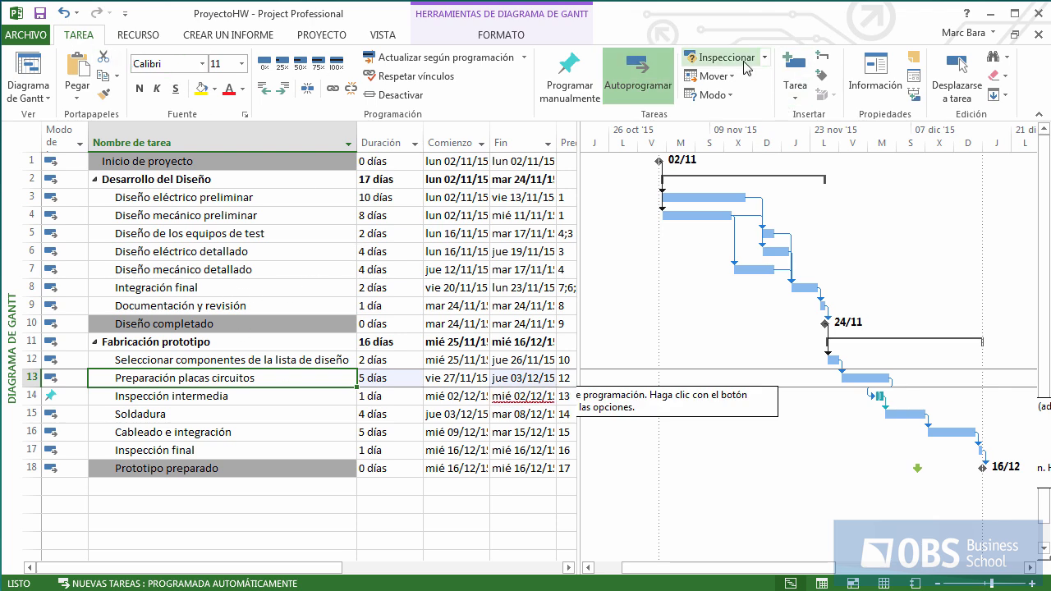
left_click(727, 58)
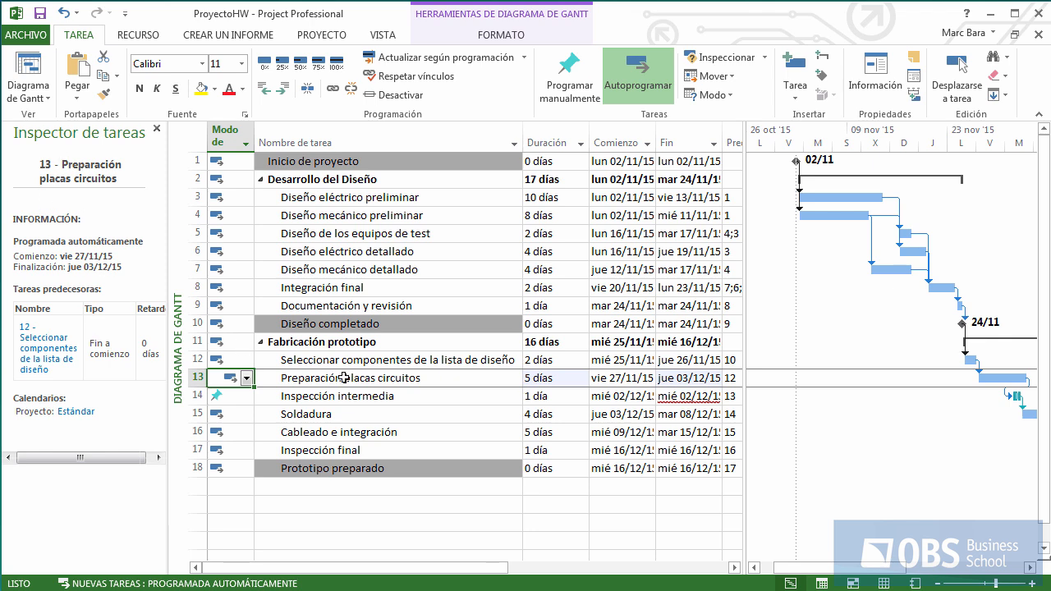
left_click(334, 198)
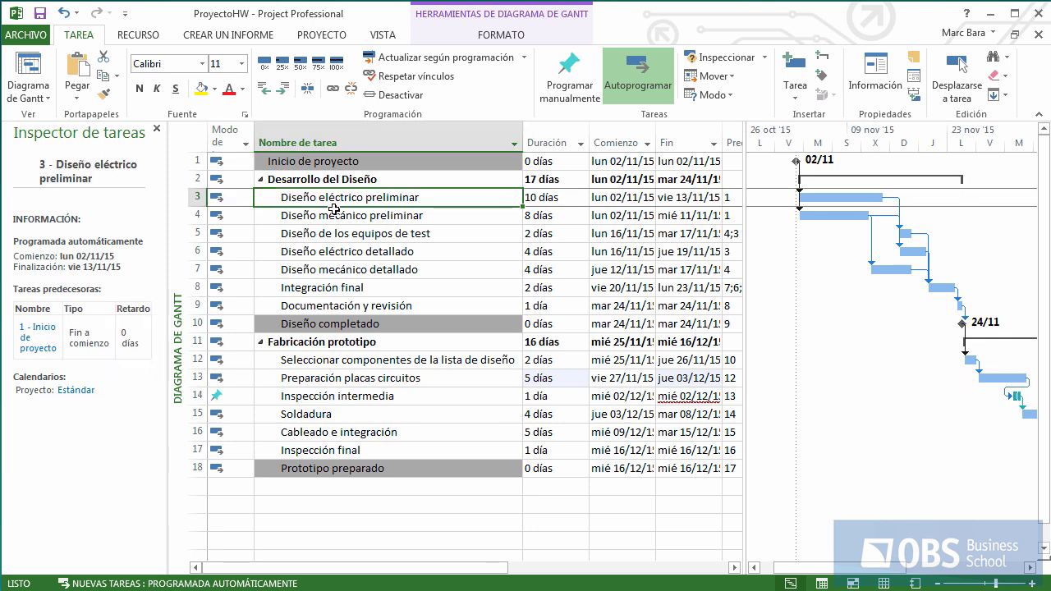
left_click(334, 215)
left_click(335, 234)
left_click(337, 252)
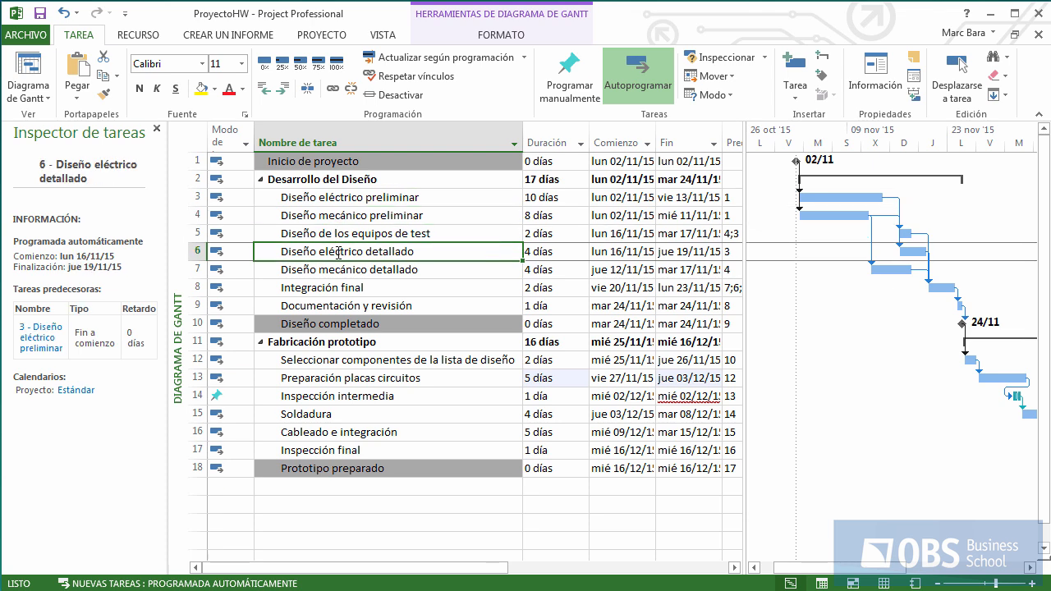
left_click(337, 270)
left_click(343, 395)
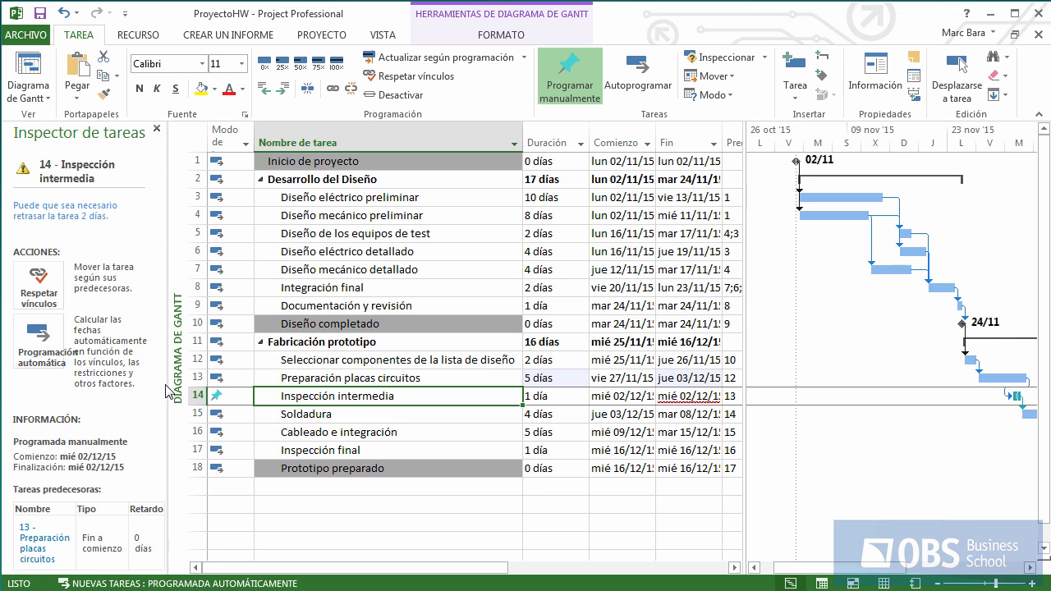
left_click_drag(166, 384, 226, 379)
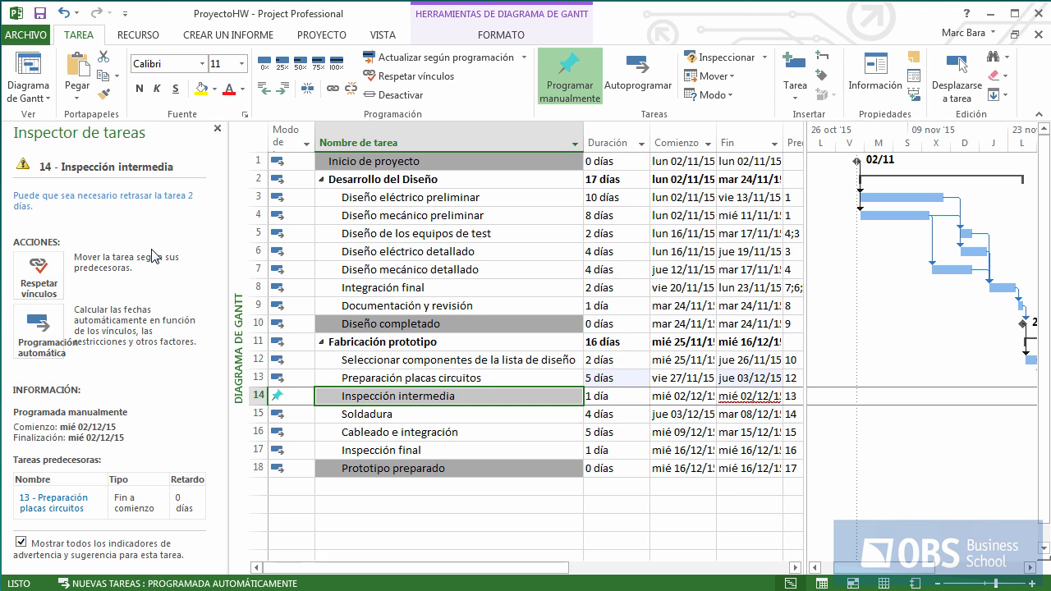
Apply the inspector's Programación automática action to Inspección intermedia and check the rescheduled bars against the deadline marker.
left_click_drag(895, 567, 969, 569)
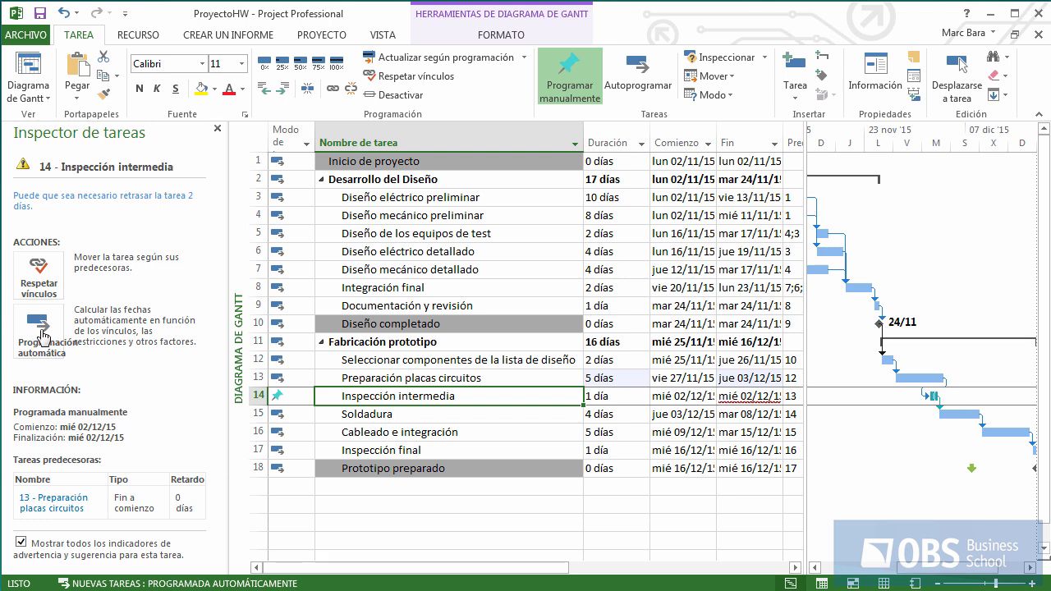
left_click(41, 338)
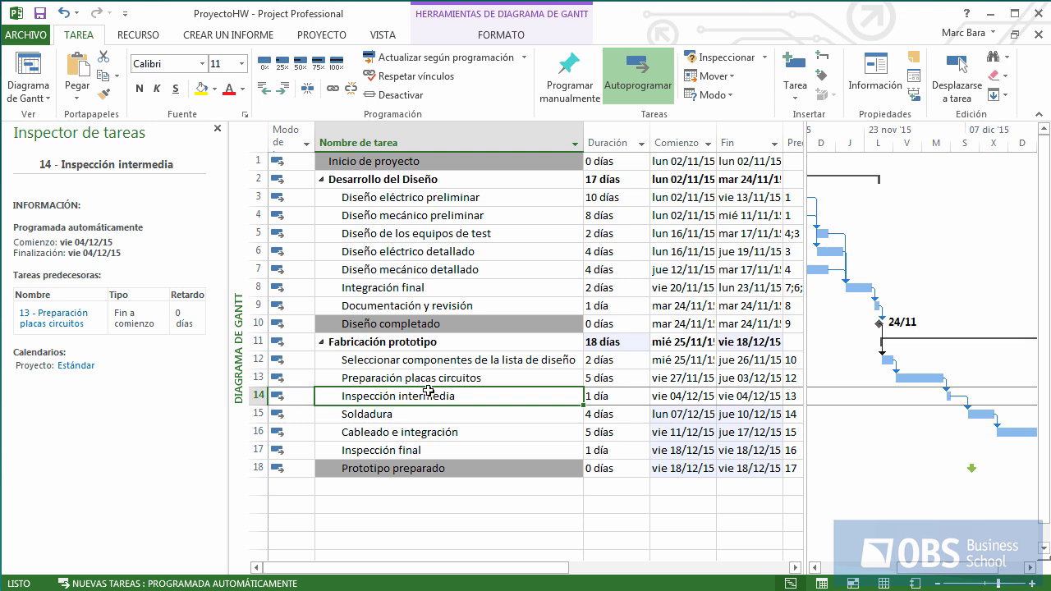
left_click_drag(927, 565, 974, 569)
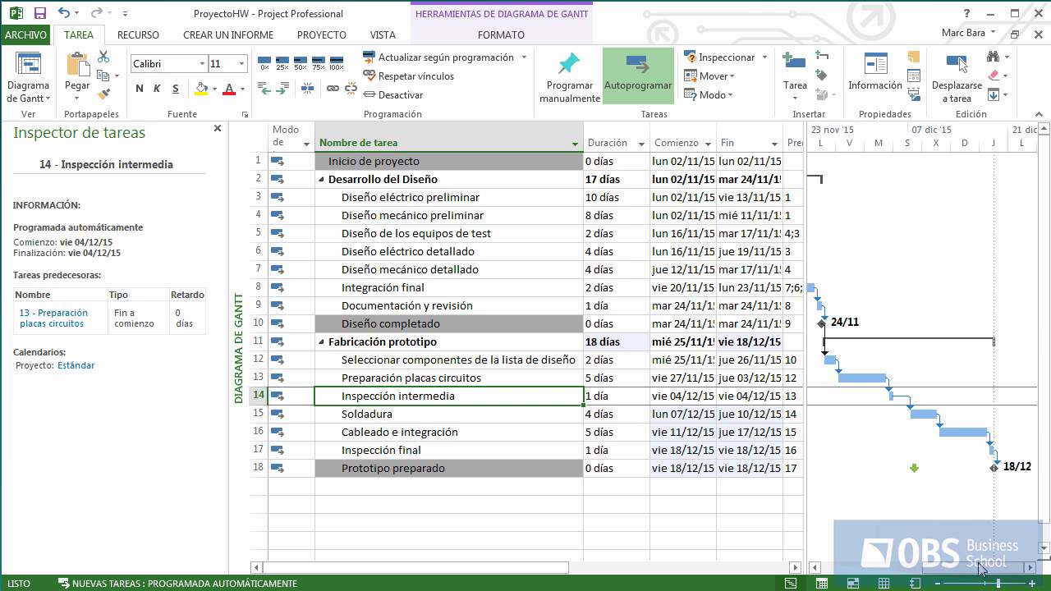
left_click_drag(979, 565, 967, 565)
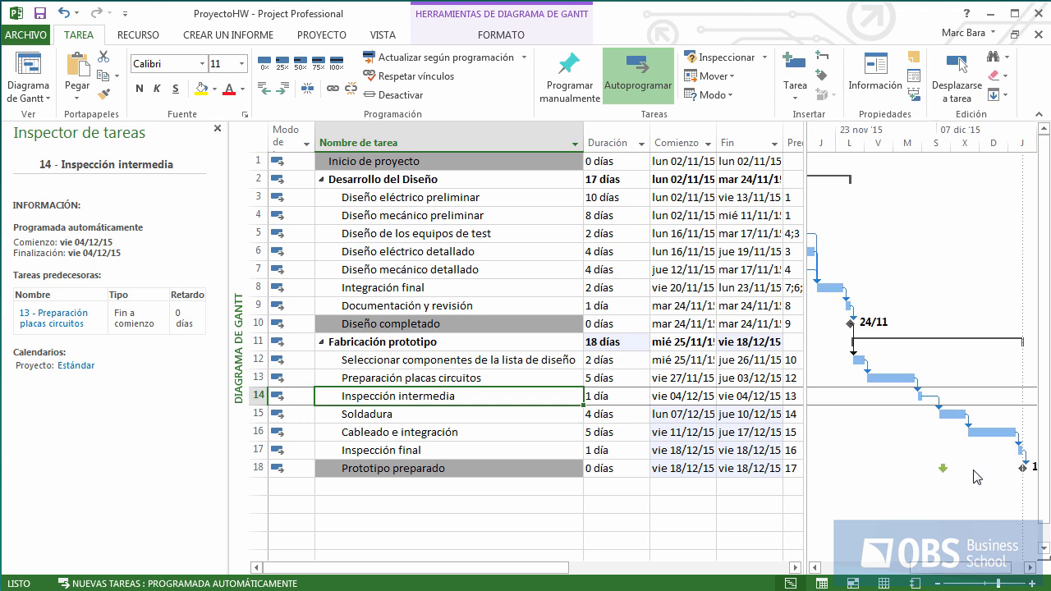